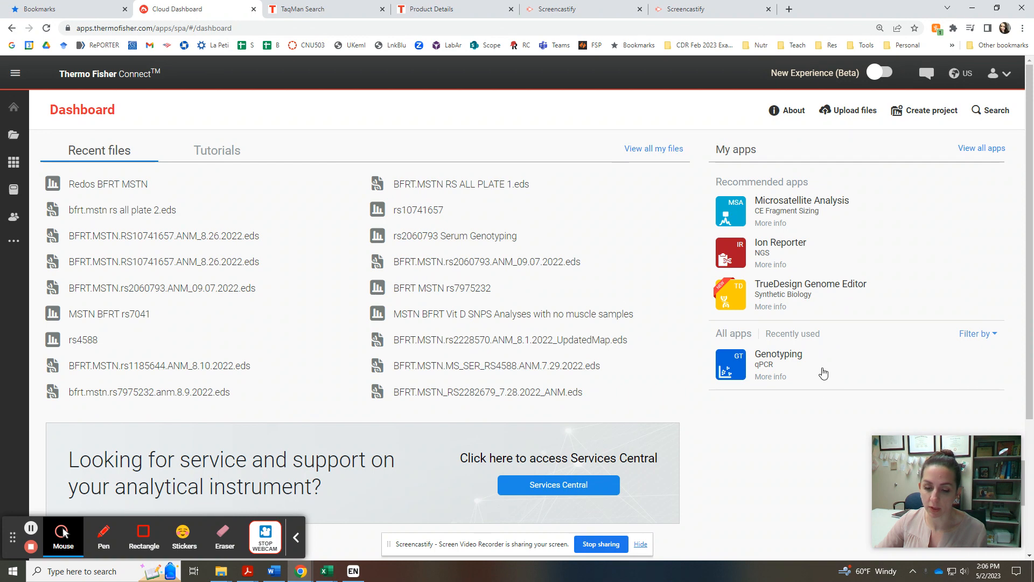
- Open the existing Redos BFRT MSTN project in the Genotyping app
click(779, 354)
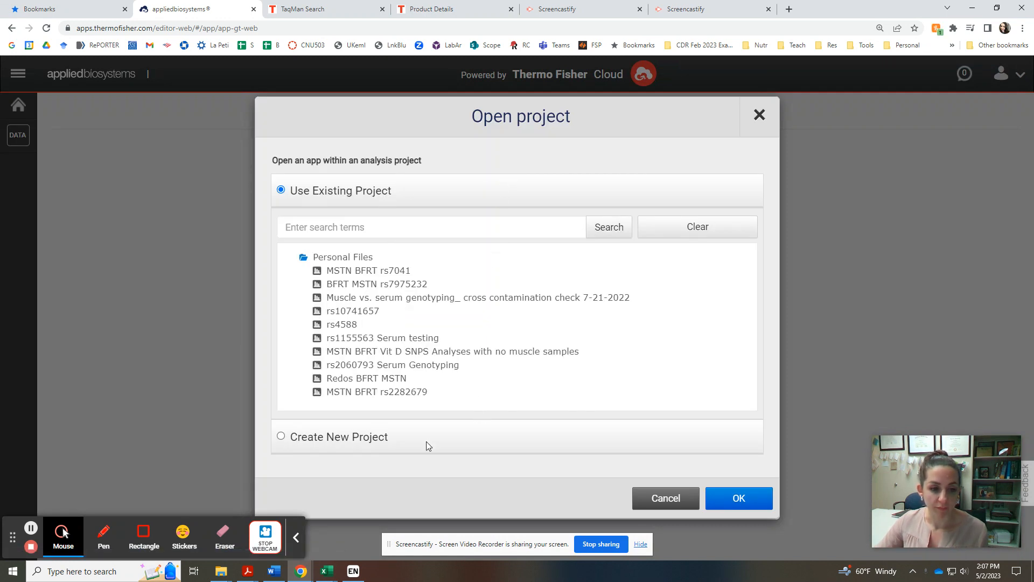
click(351, 442)
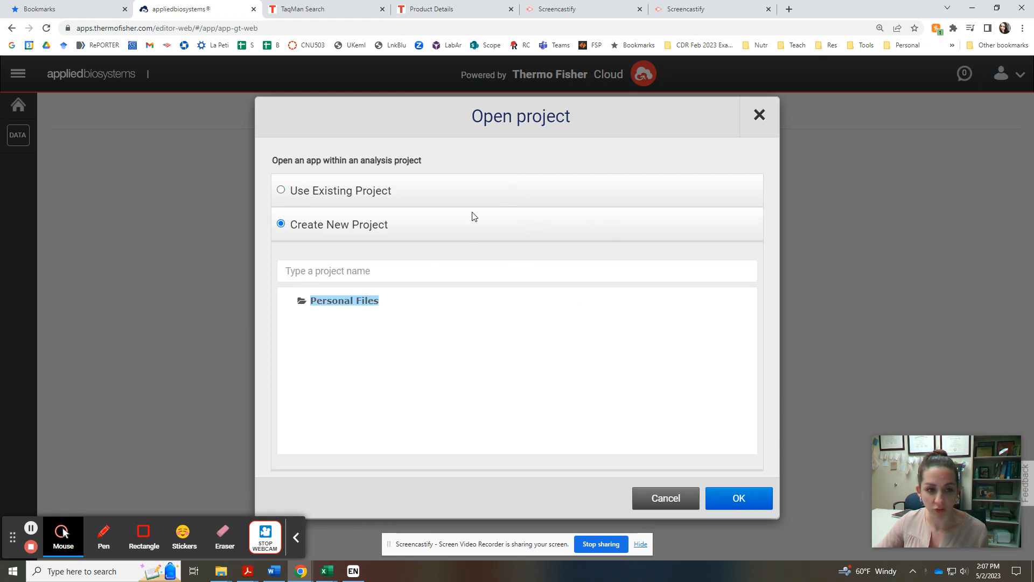
click(363, 192)
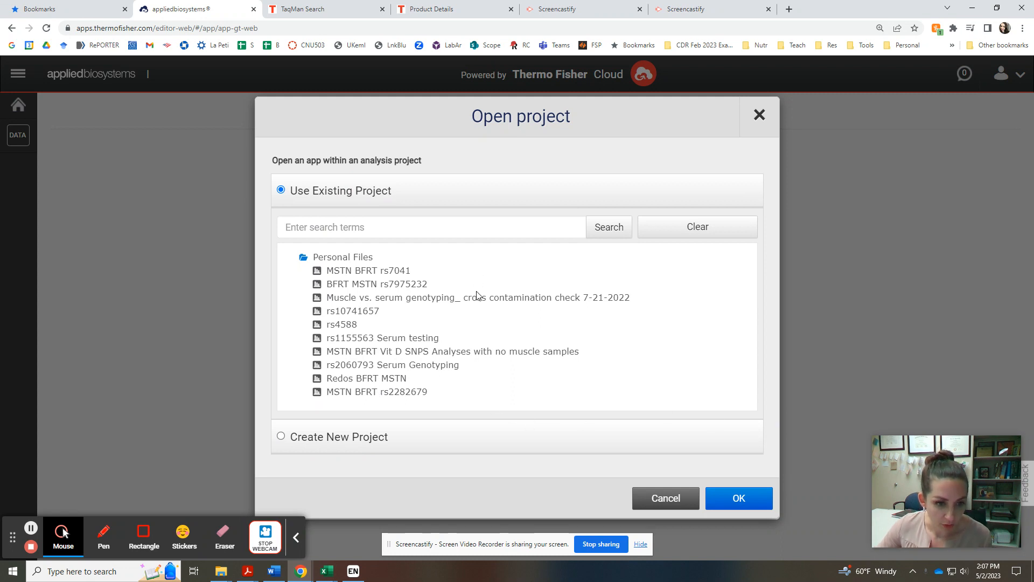
click(372, 379)
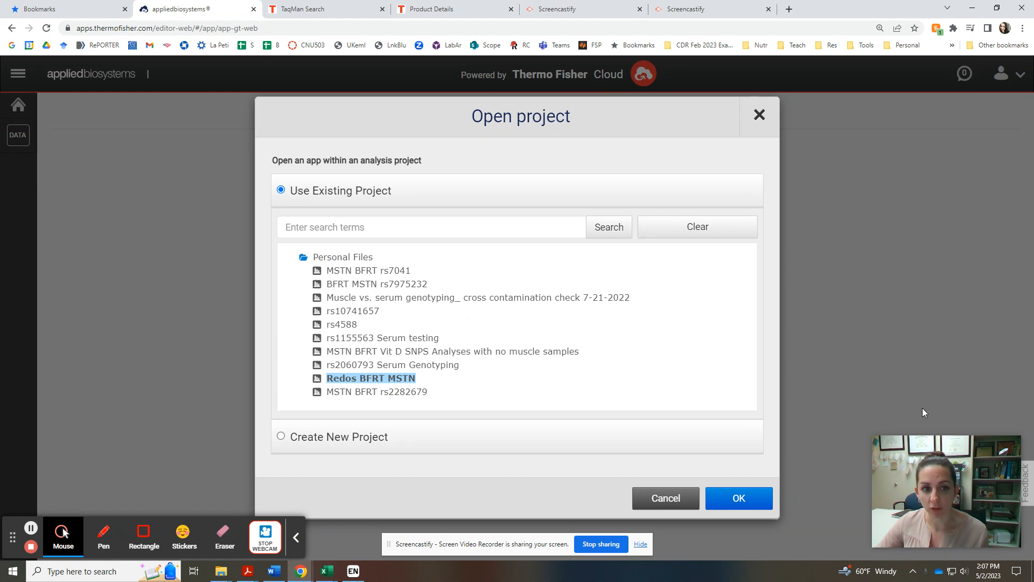
click(755, 506)
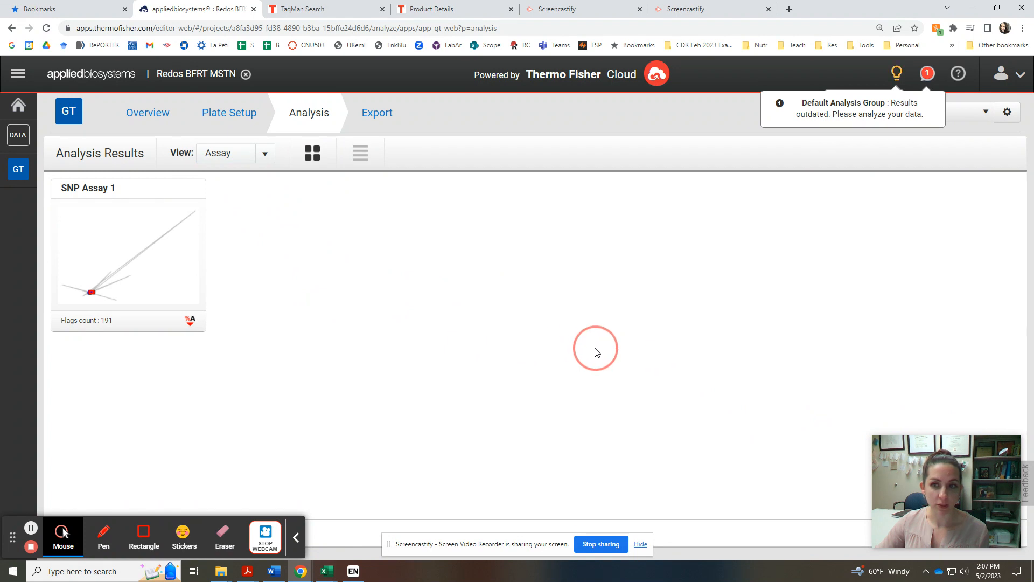
- Show the project overview and look through its list of samples
mouse_move(141, 299)
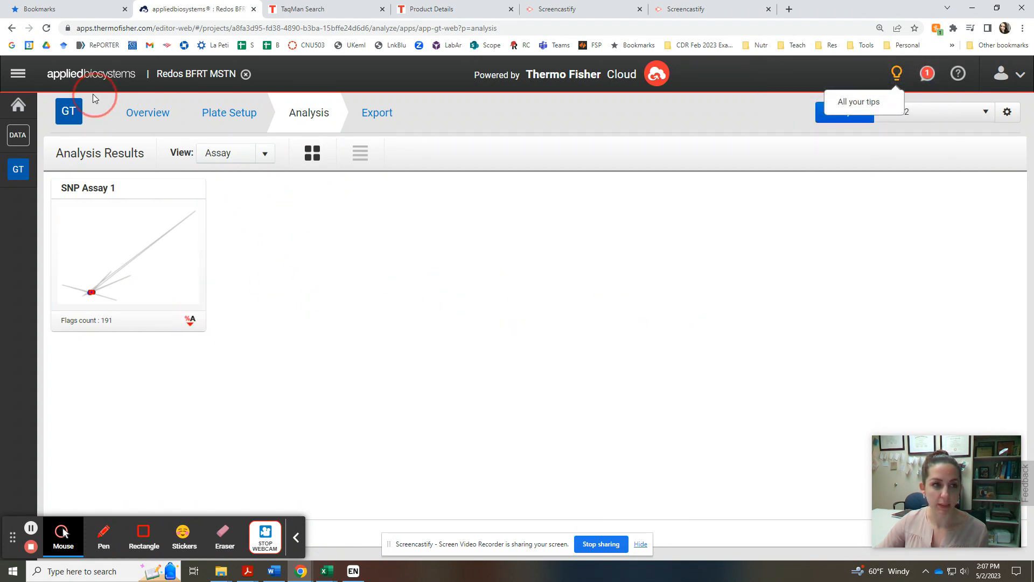
click(143, 114)
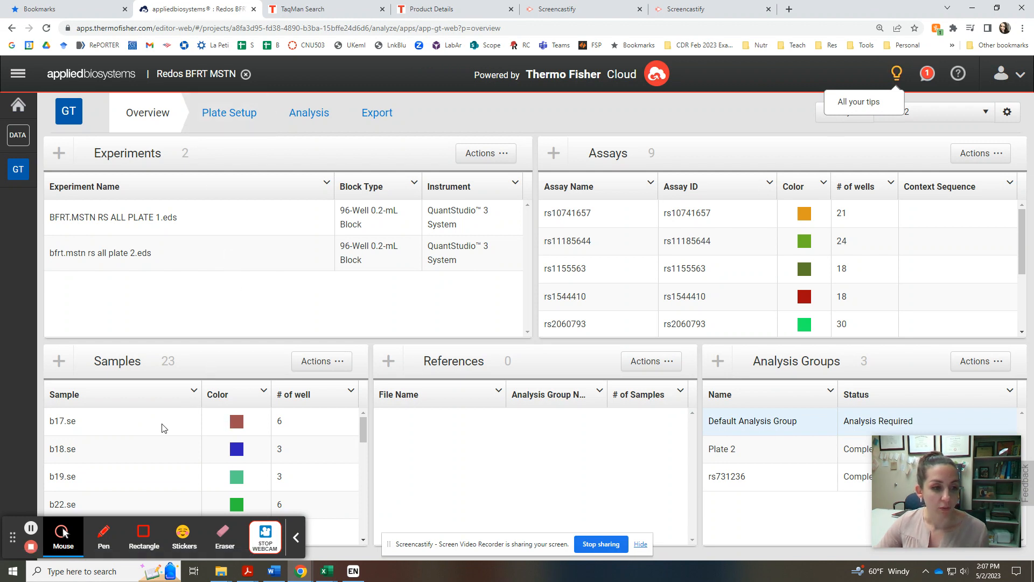
scroll(163, 428, down, 1)
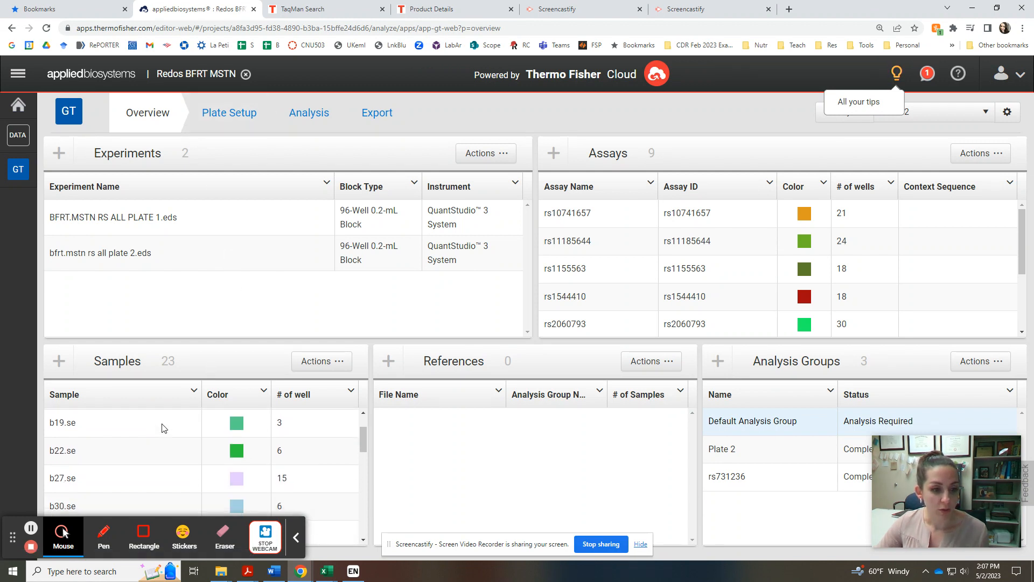
scroll(164, 428, up, 1)
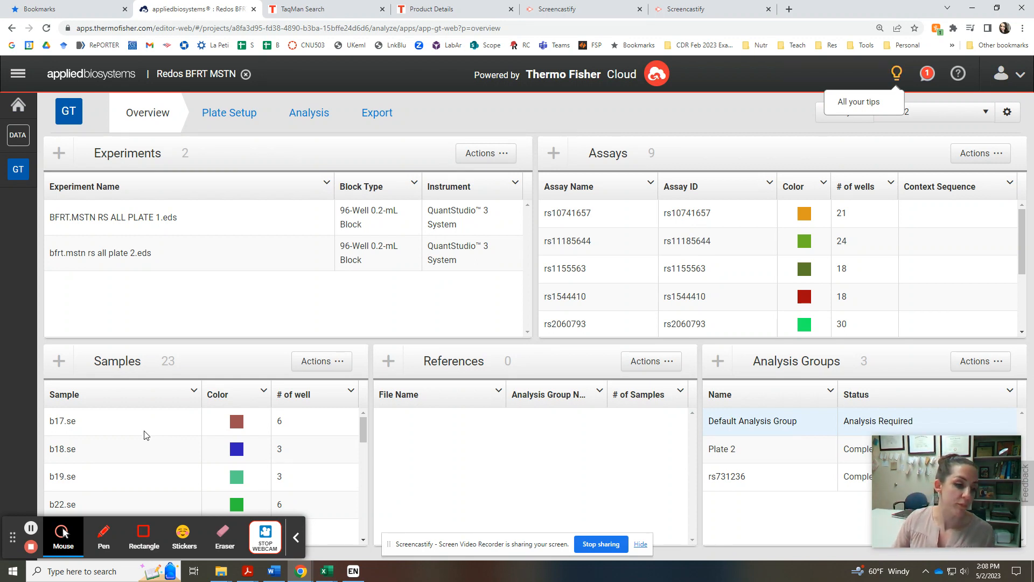
scroll(144, 434, down, 6)
scroll(148, 463, up, 6)
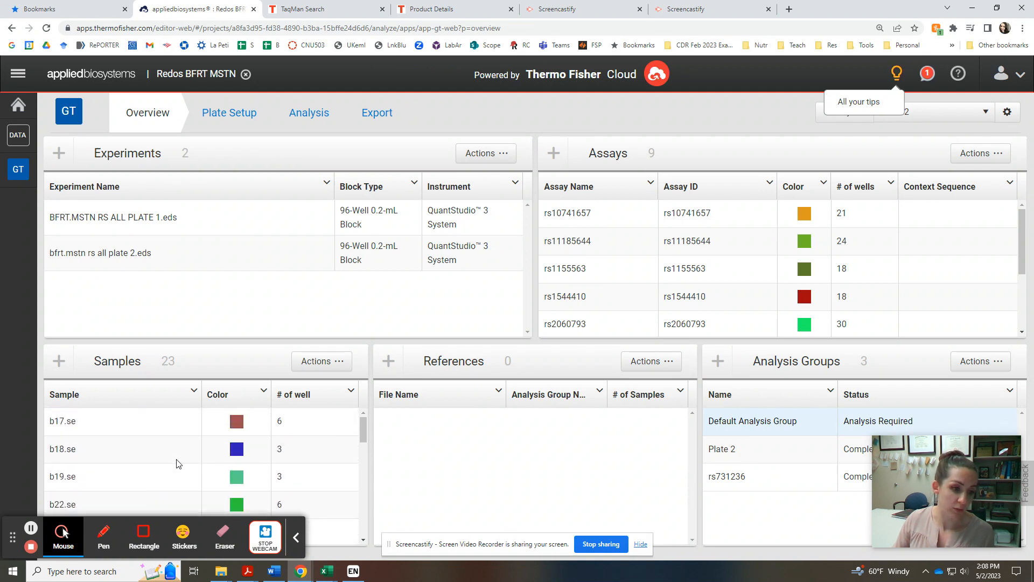
scroll(108, 452, down, 6)
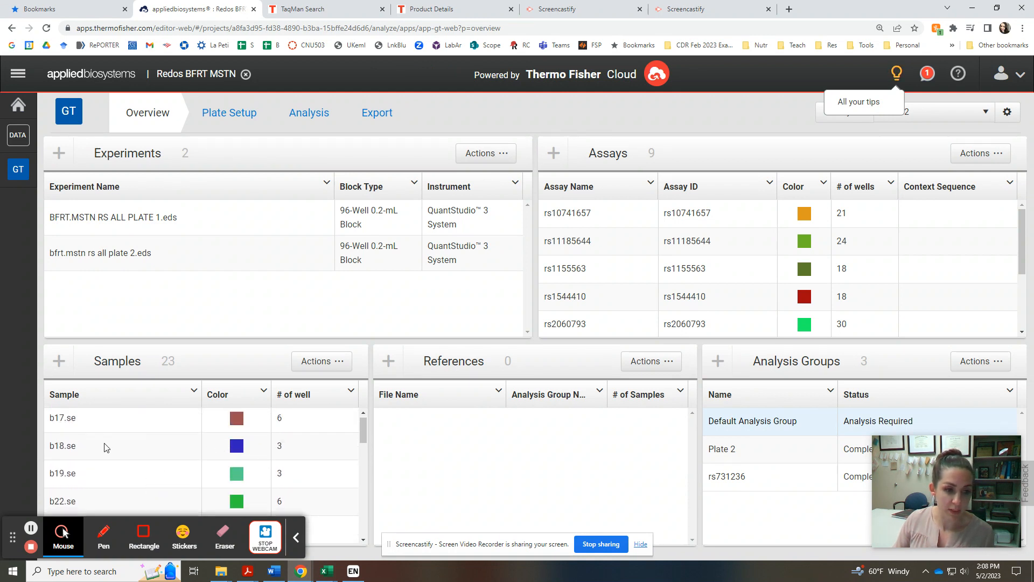
scroll(119, 457, up, 6)
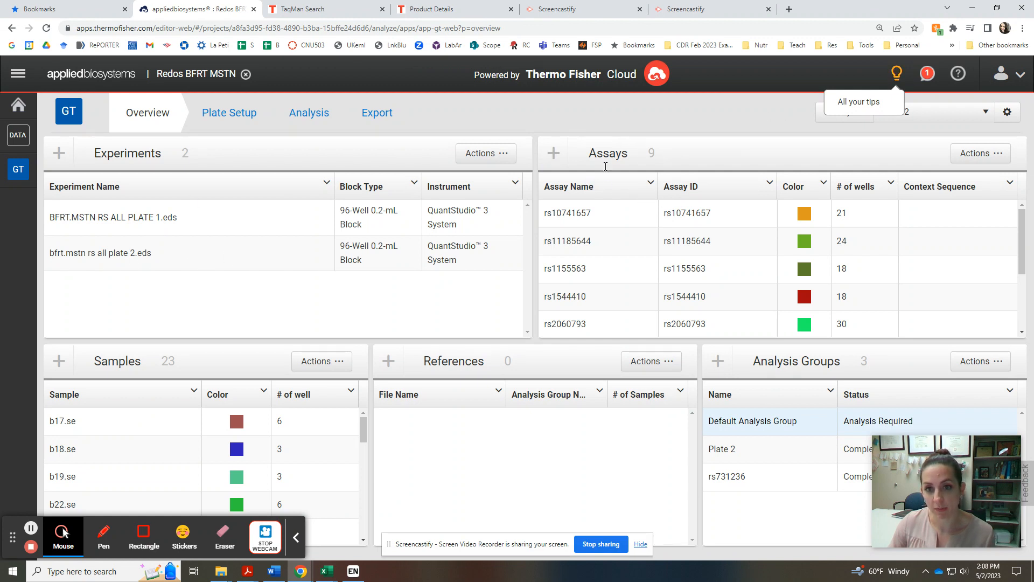
- Expand the project's assay list and open the form for adding a new assay
click(550, 150)
click(976, 153)
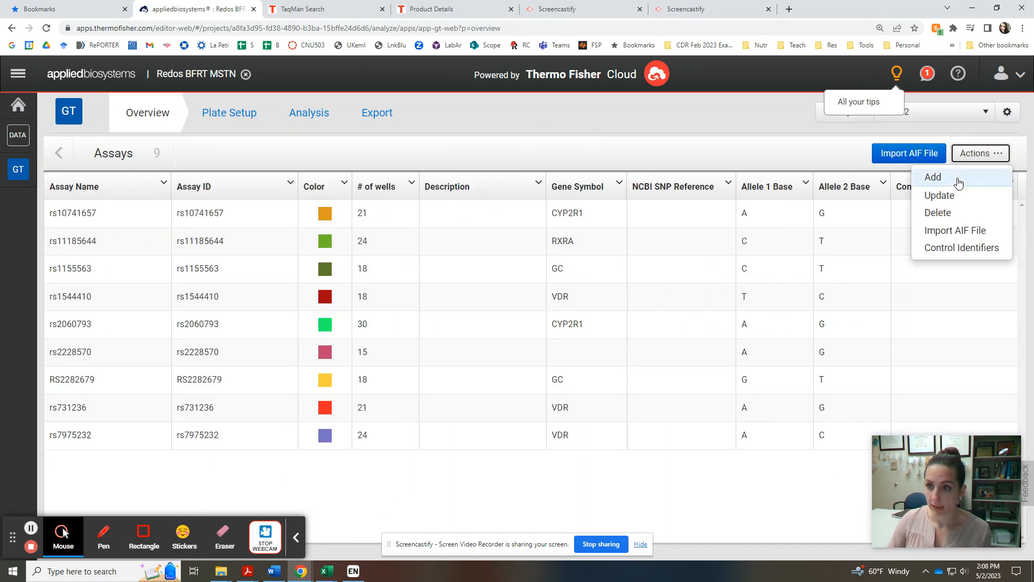
click(933, 177)
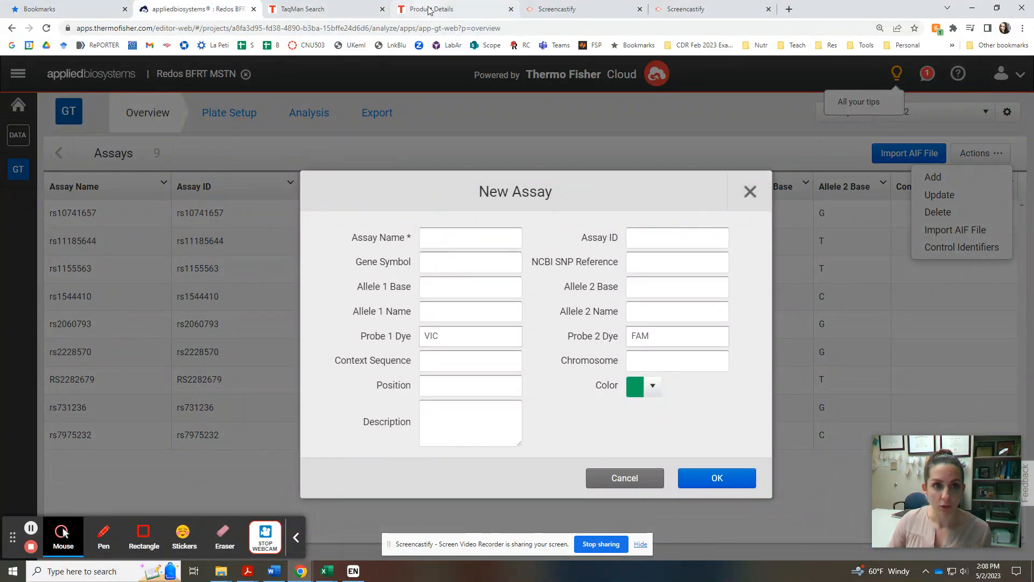
- Copy SNP ID rs10741657 from the product details page into the new assay's name and ID
drag(431, 13, 311, 12)
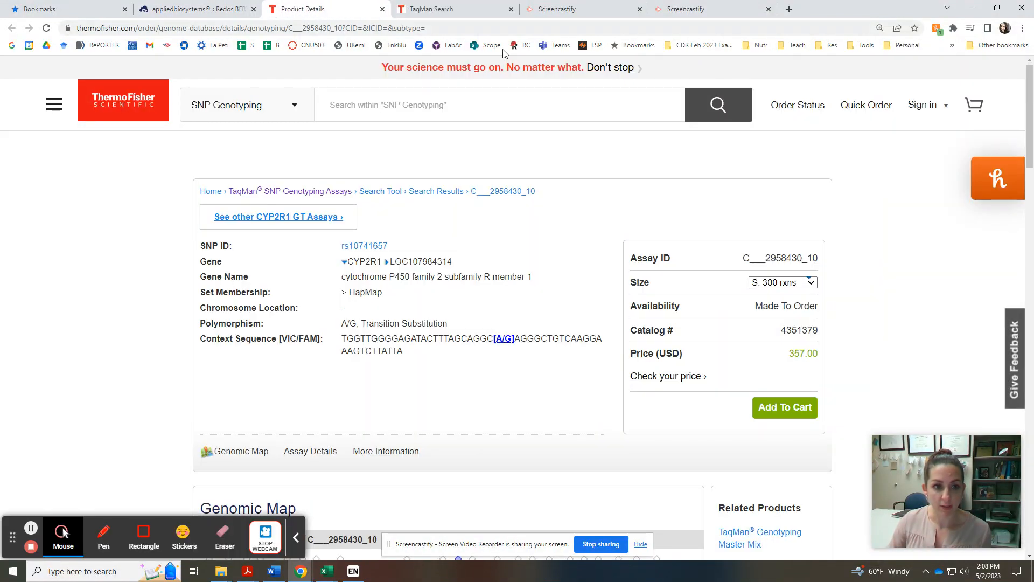
click(400, 247)
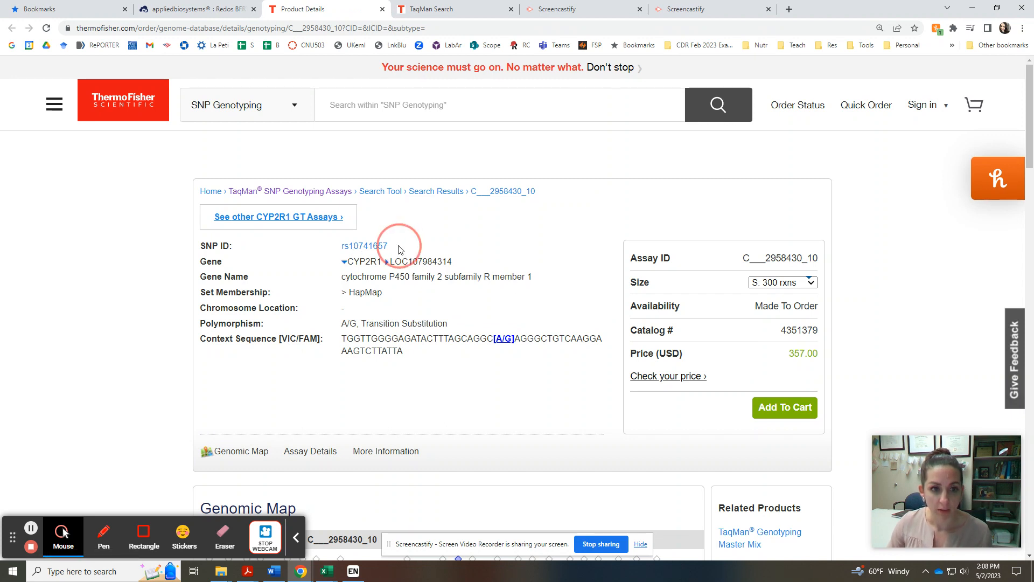
drag(400, 248, 340, 246)
key(ctrl+c)
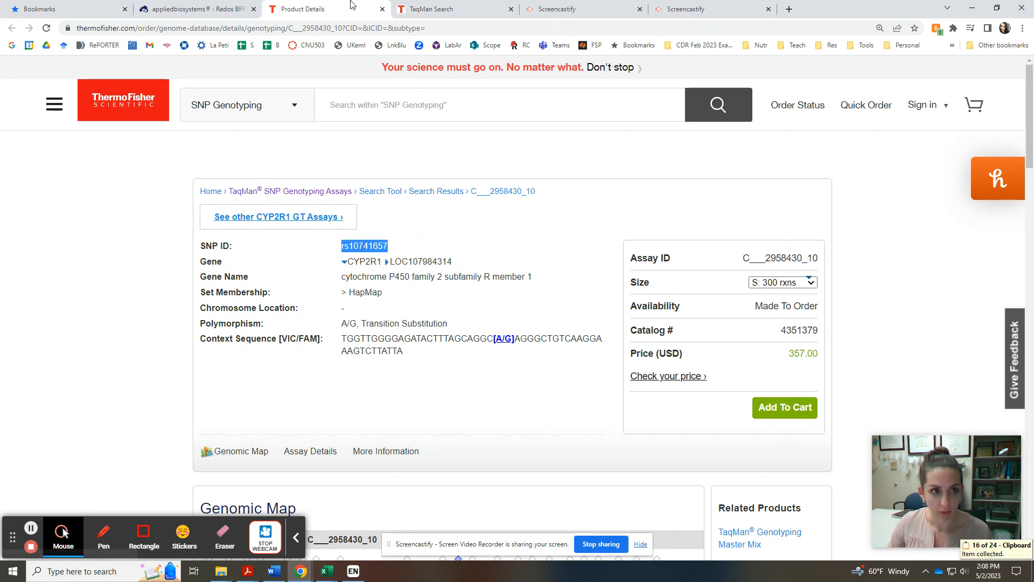
click(171, 10)
click(450, 238)
key(ctrl+v)
click(660, 237)
key(ctrl+v)
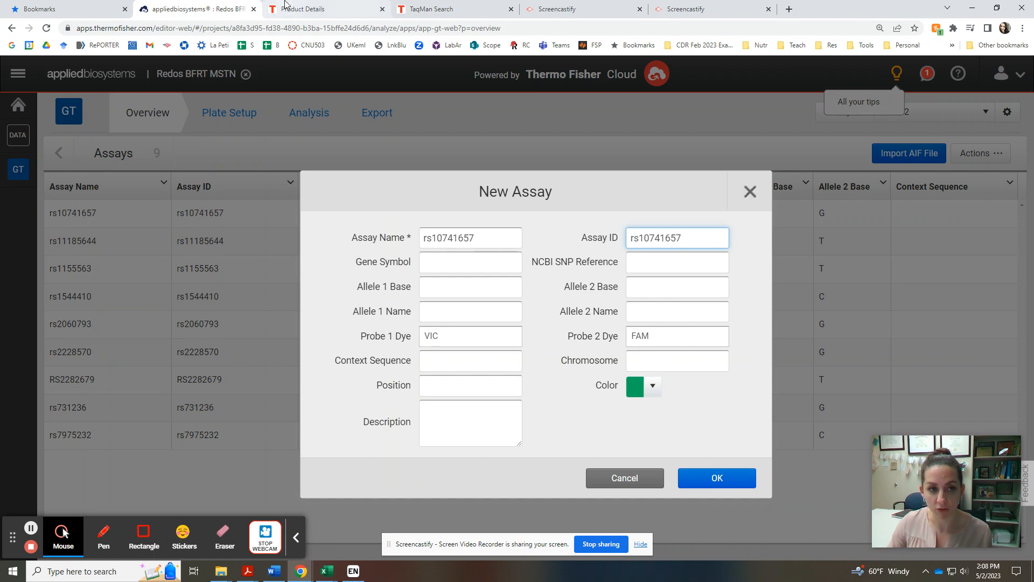
- Check the context sequence on the product page, then set allele 1 base and name to A and allele 2 base and name to G
click(318, 12)
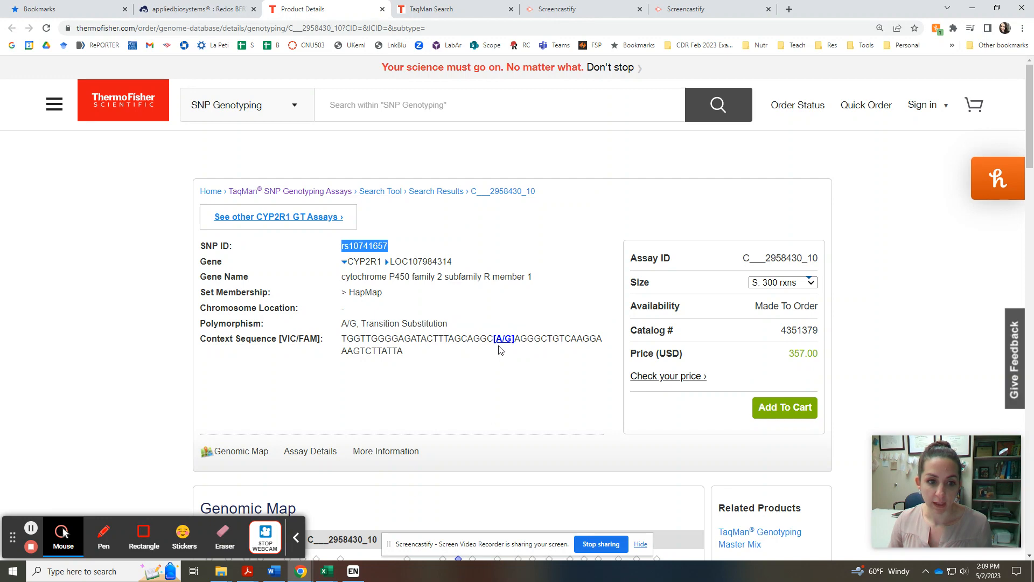
click(199, 8)
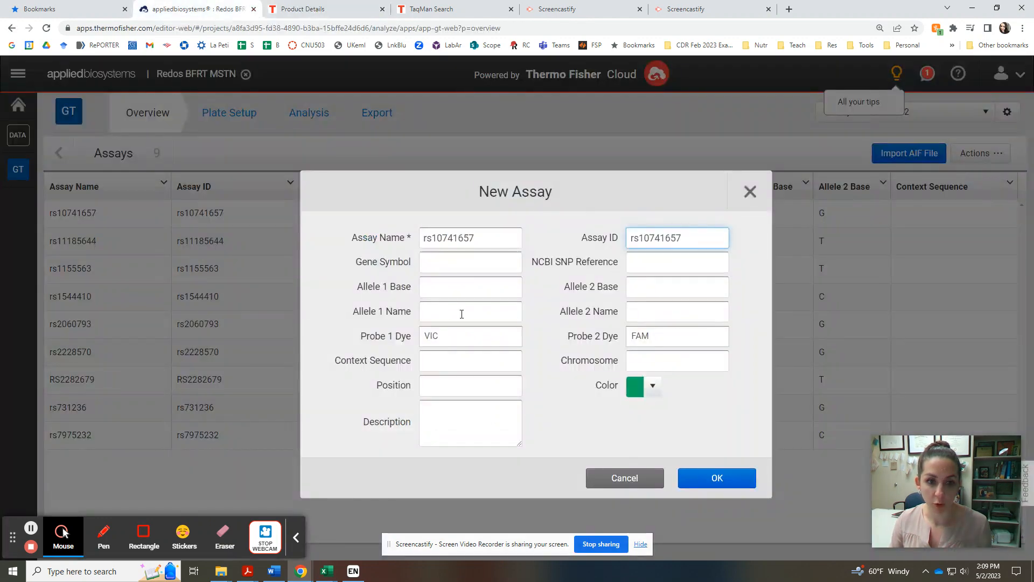
click(445, 287)
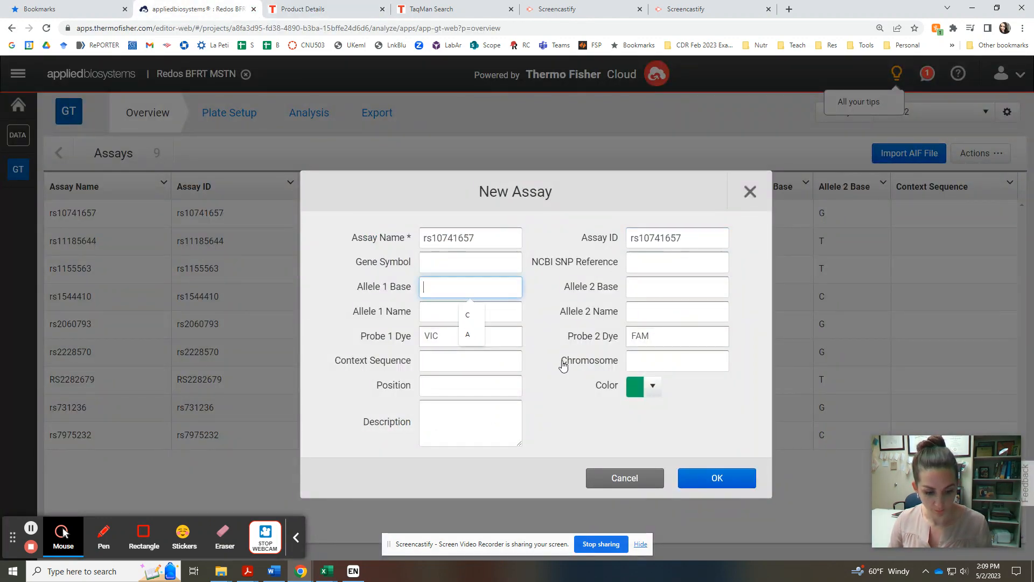
text(A)
click(424, 313)
text(A)
click(694, 285)
text(G)
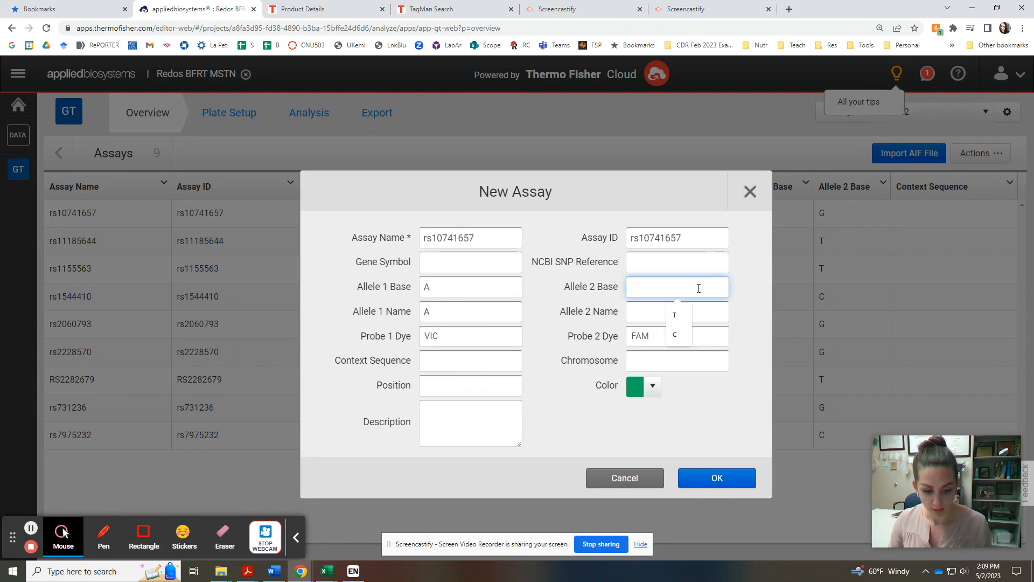
click(660, 311)
text(G)
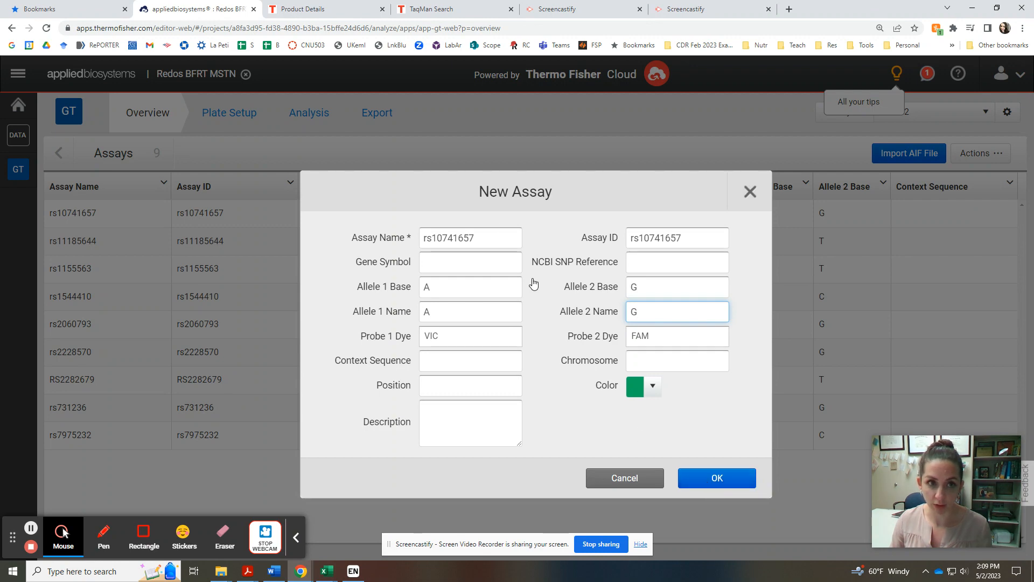
- Set the new assay's gene symbol to CYP2R1 as on the product page and try to save the assay
click(323, 8)
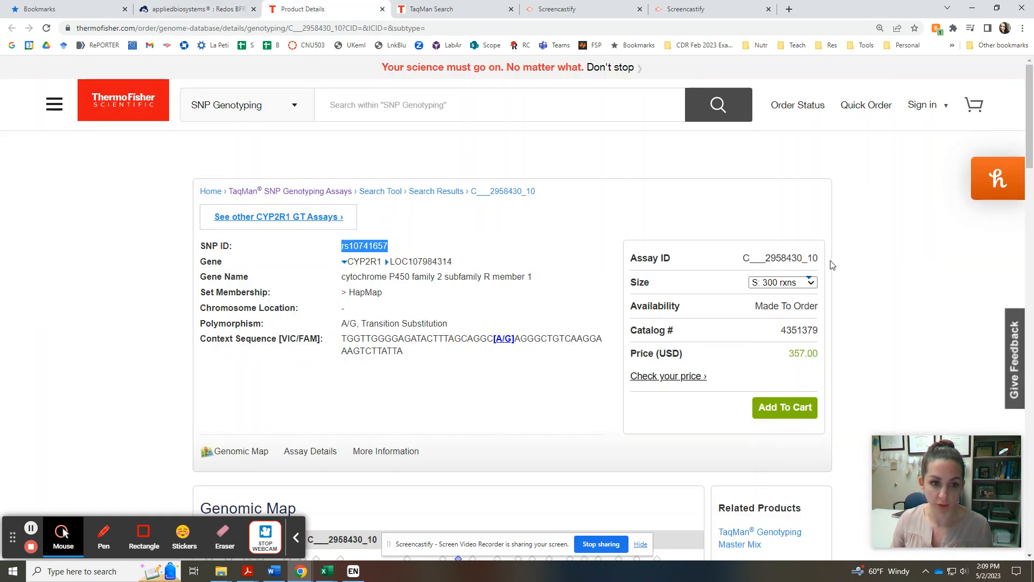
click(194, 8)
click(470, 264)
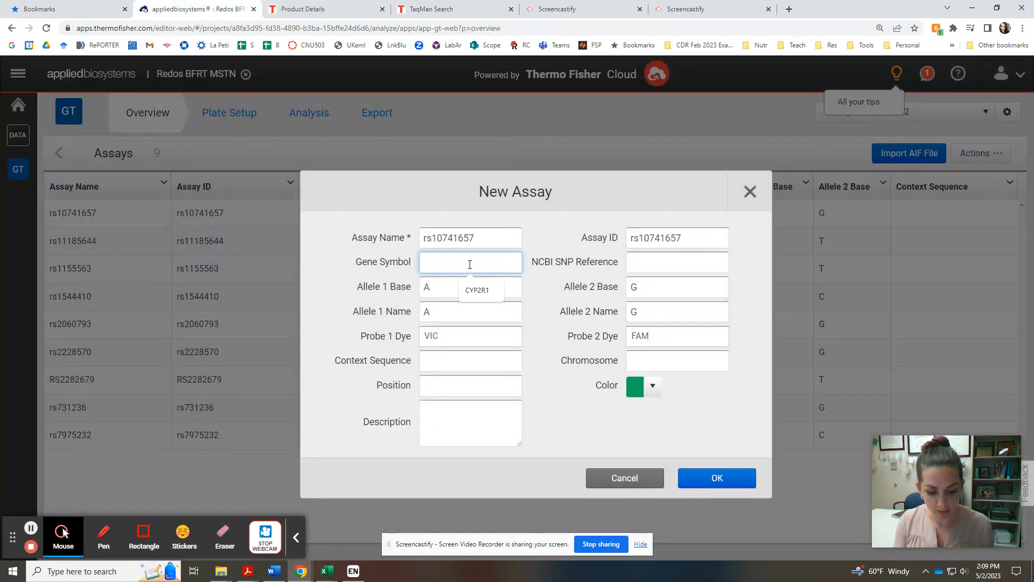
text(CYP2R)
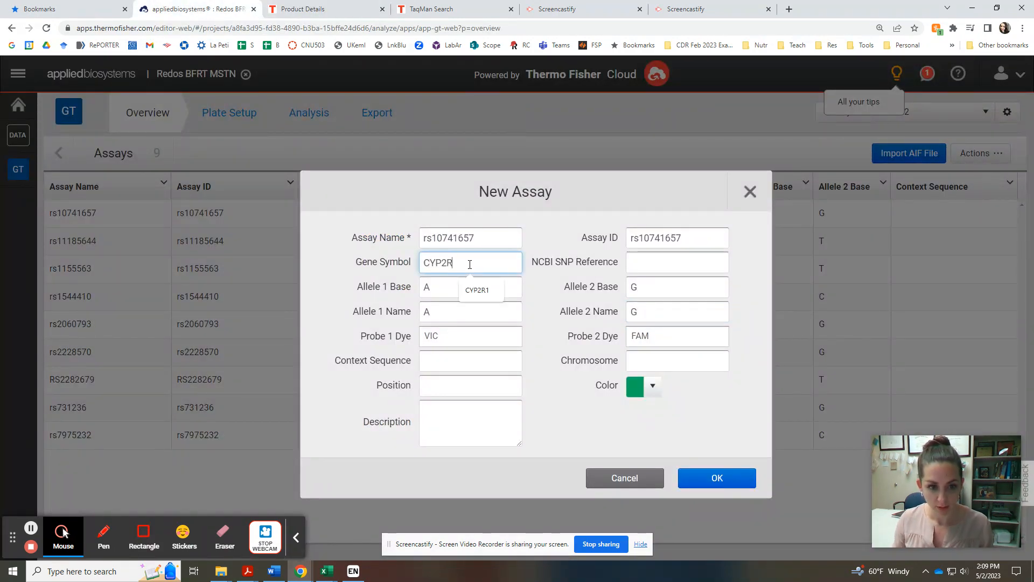
text(1)
click(562, 388)
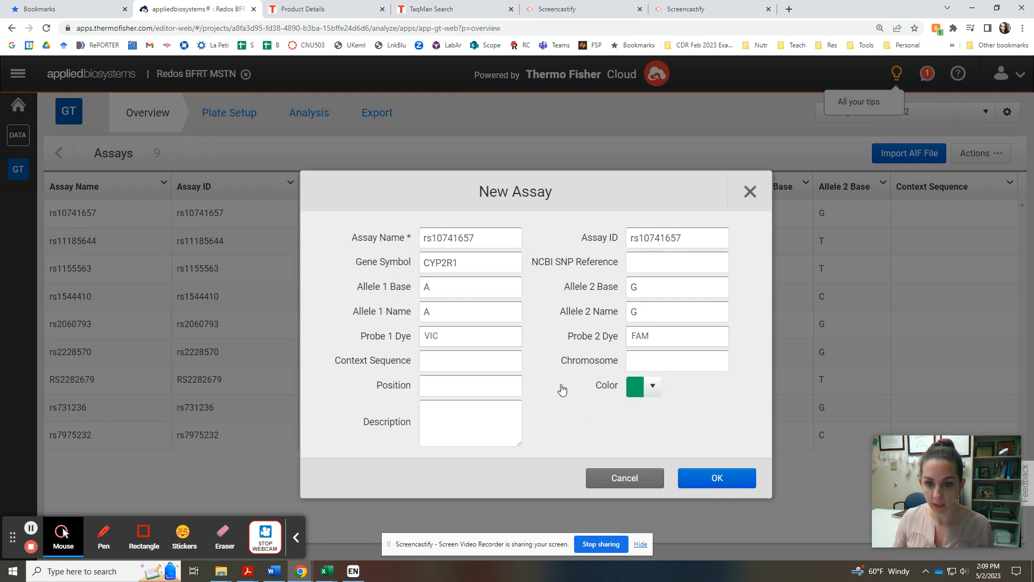
click(715, 478)
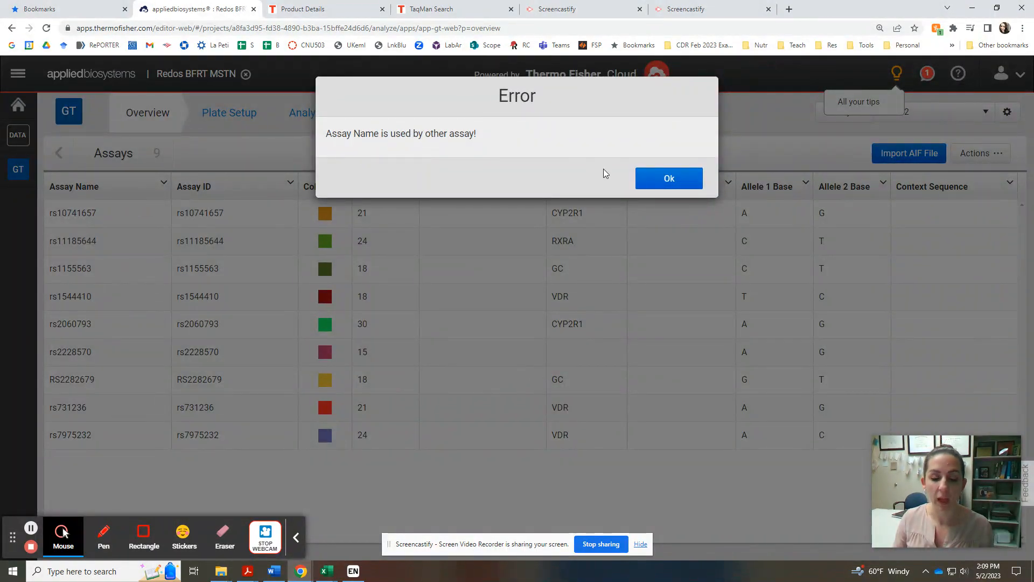
click(662, 179)
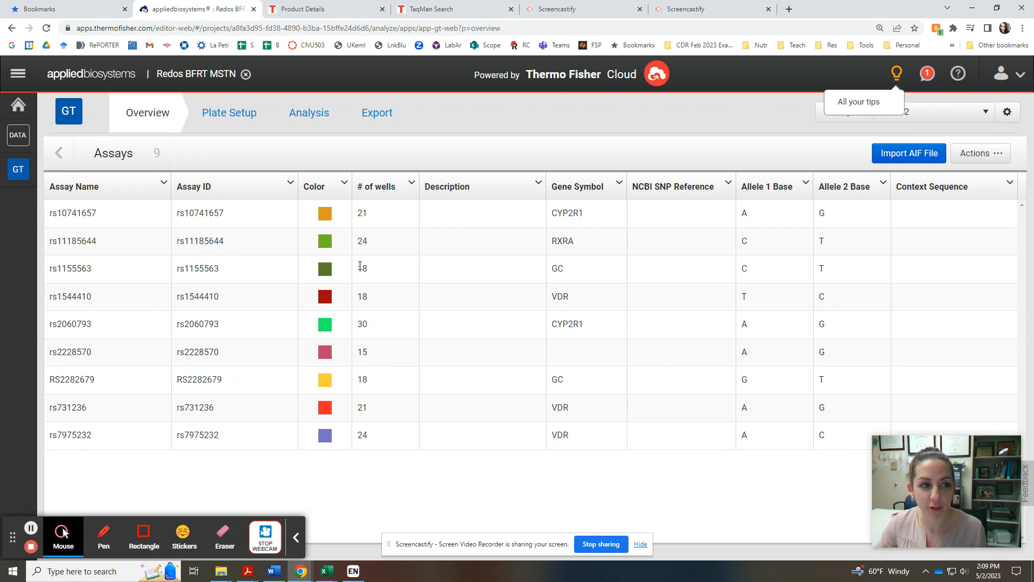
- Return to the full project overview and select the Plate 2 analysis group
click(60, 153)
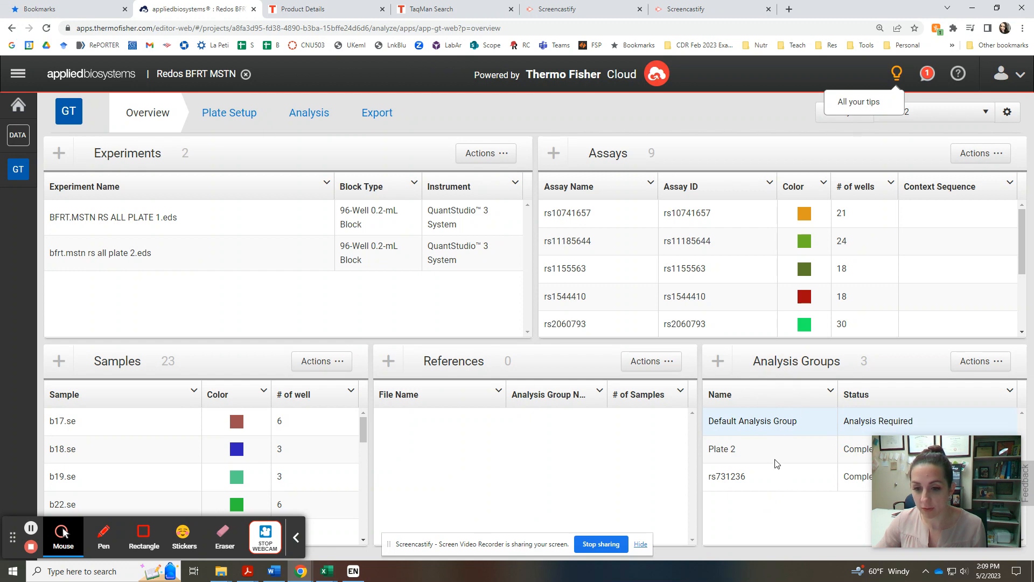
click(963, 371)
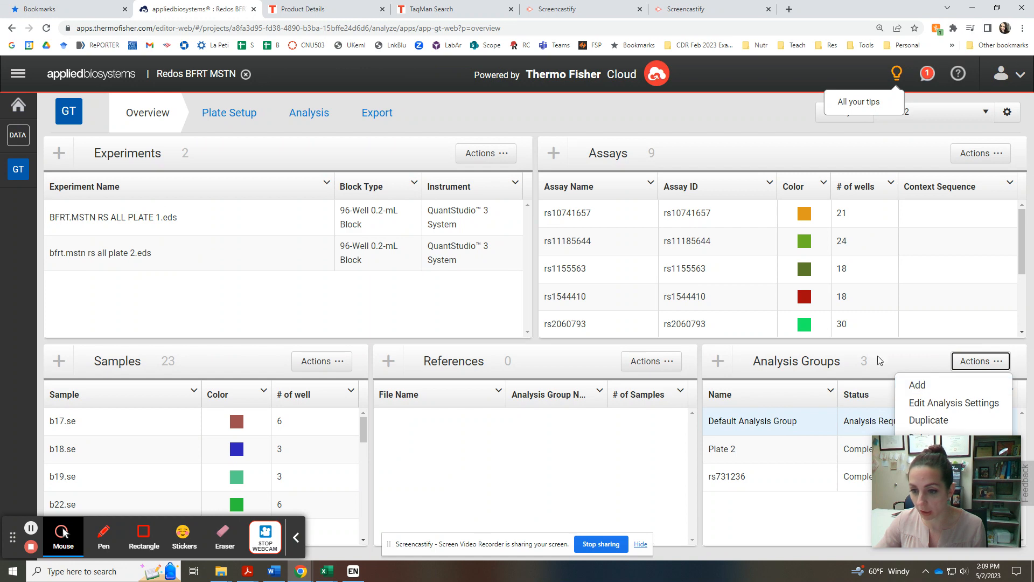
click(756, 419)
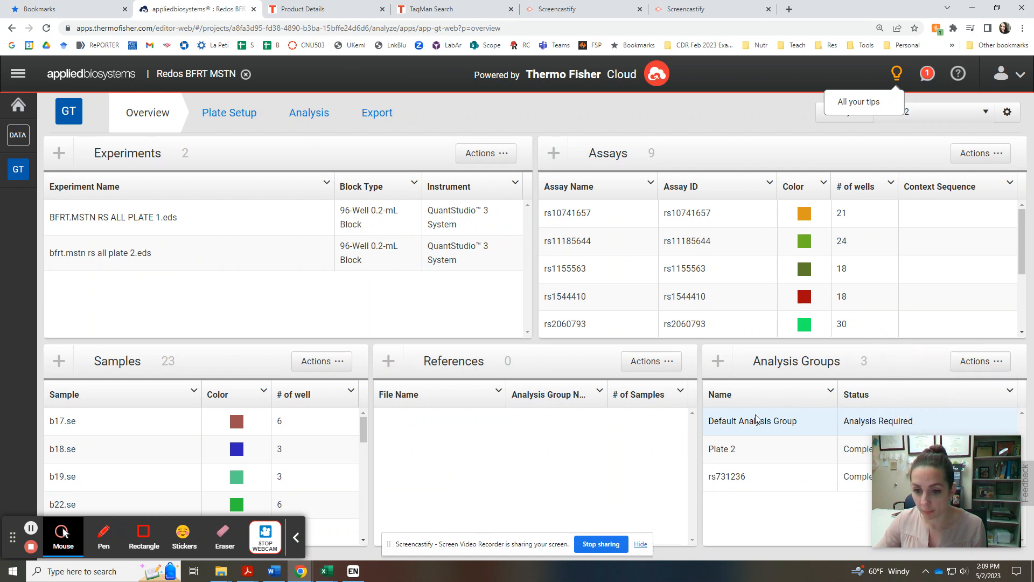
click(756, 452)
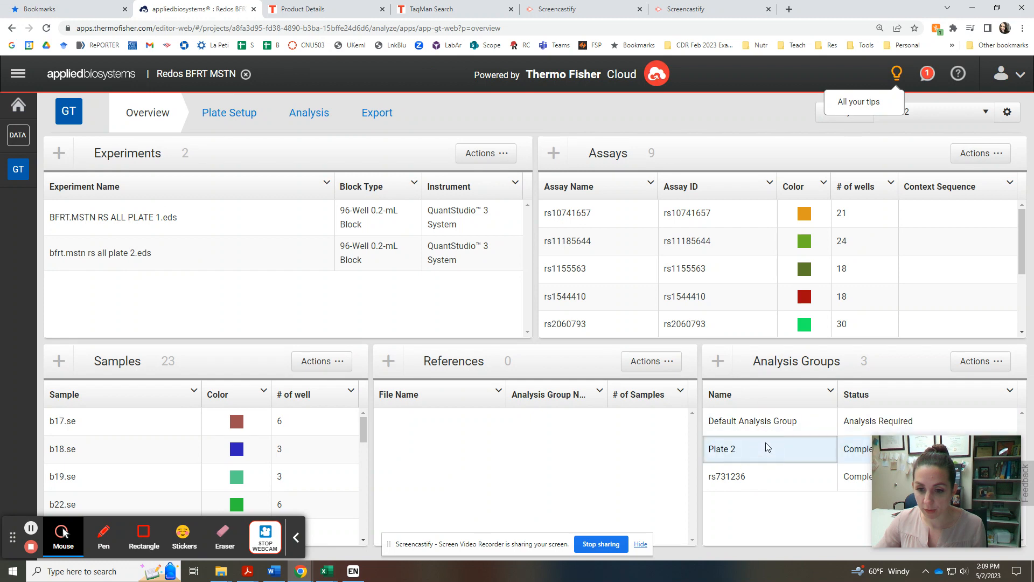
click(752, 479)
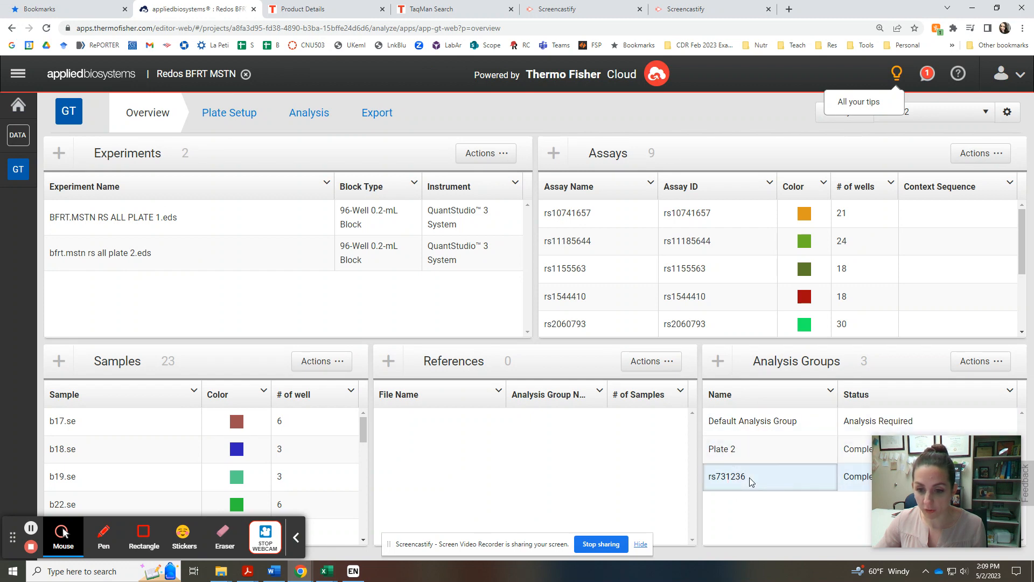
click(765, 454)
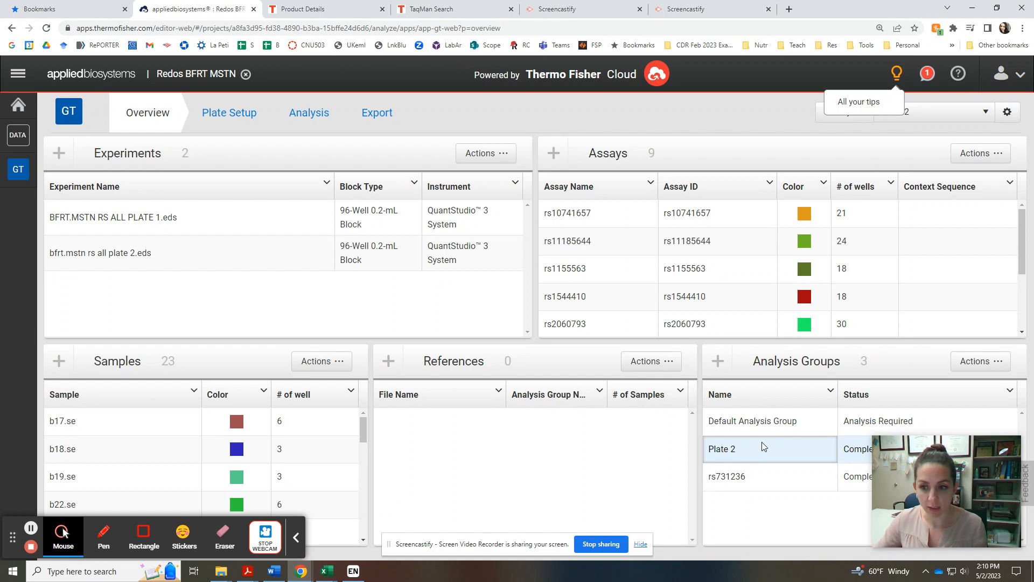
- Add a new analysis group named Plate 3, based on experiments and samples
click(982, 363)
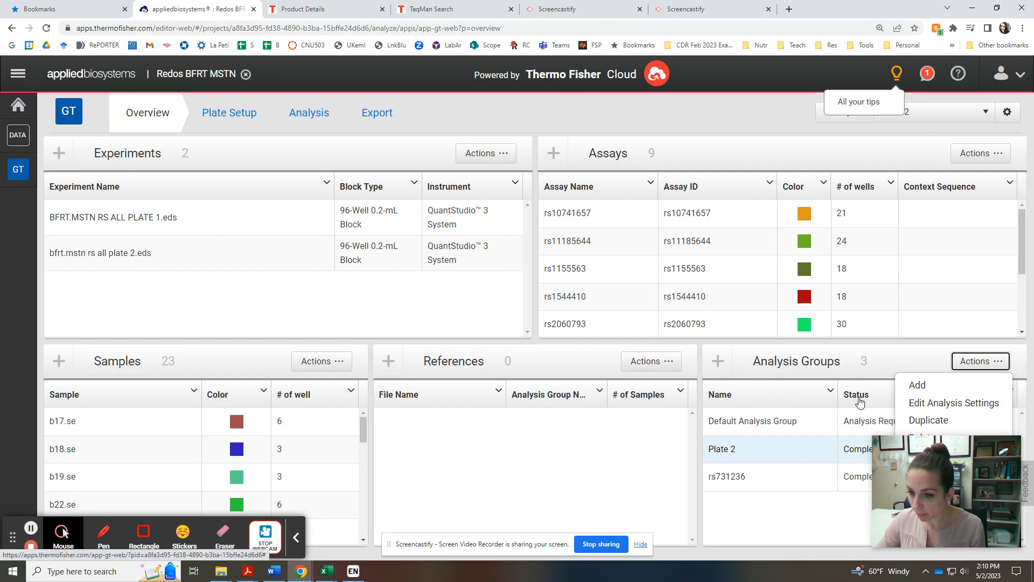
click(917, 385)
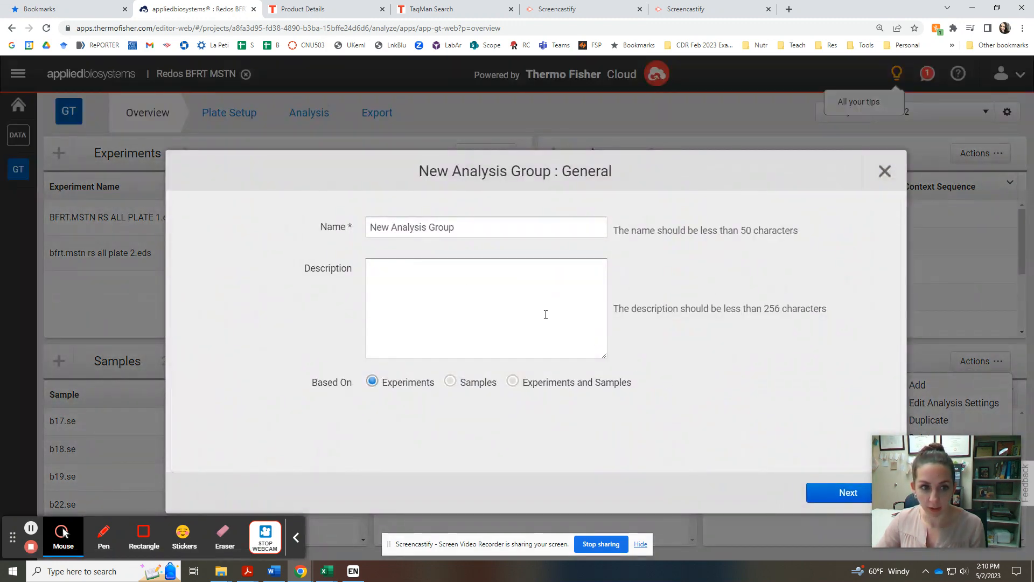
drag(461, 227, 329, 213)
text(P)
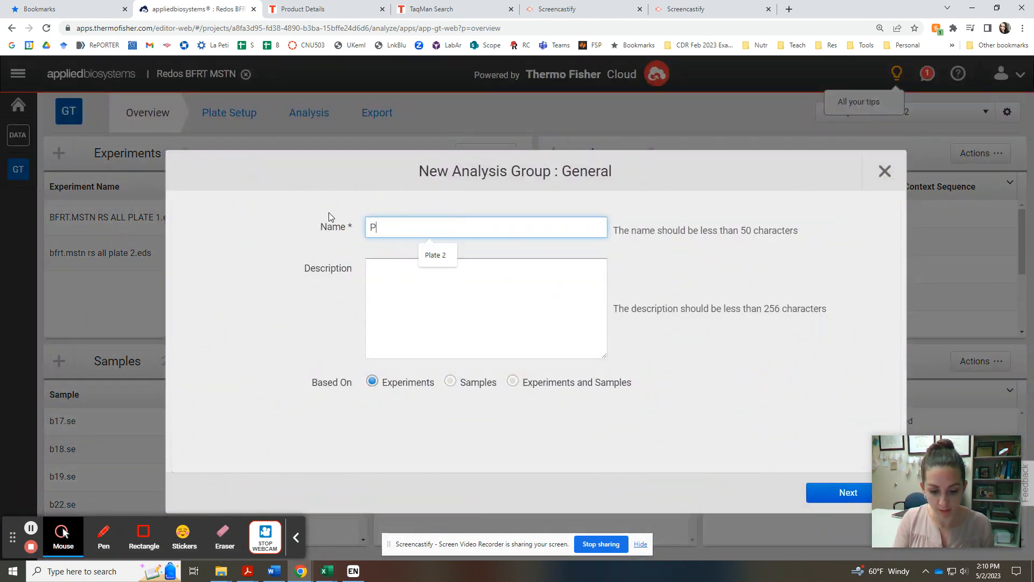
text(late 3)
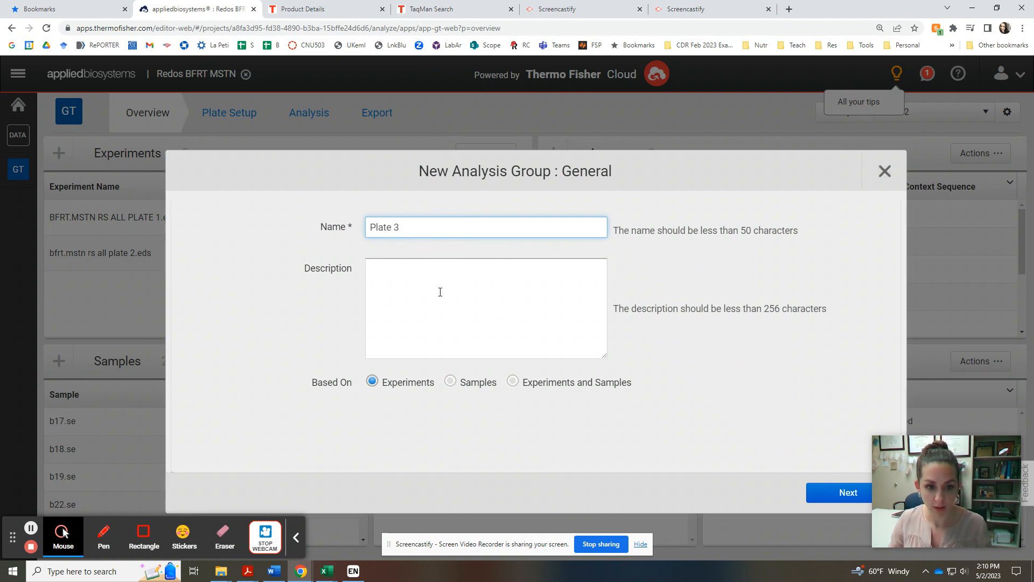
click(513, 381)
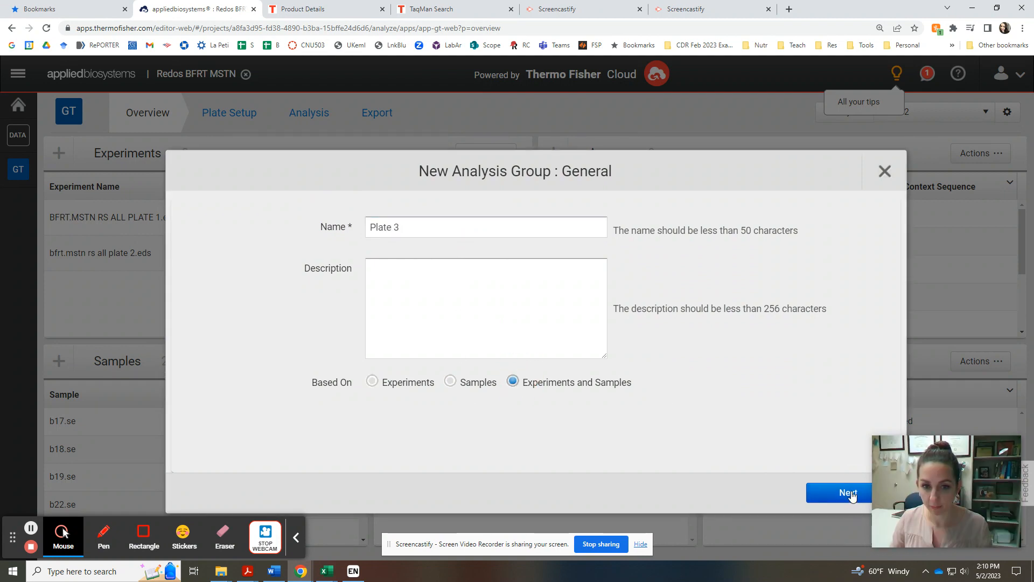
click(848, 492)
- Include the experiment bfrt.mstn rs all plate 2.eds in the Plate 3 analysis group
click(286, 292)
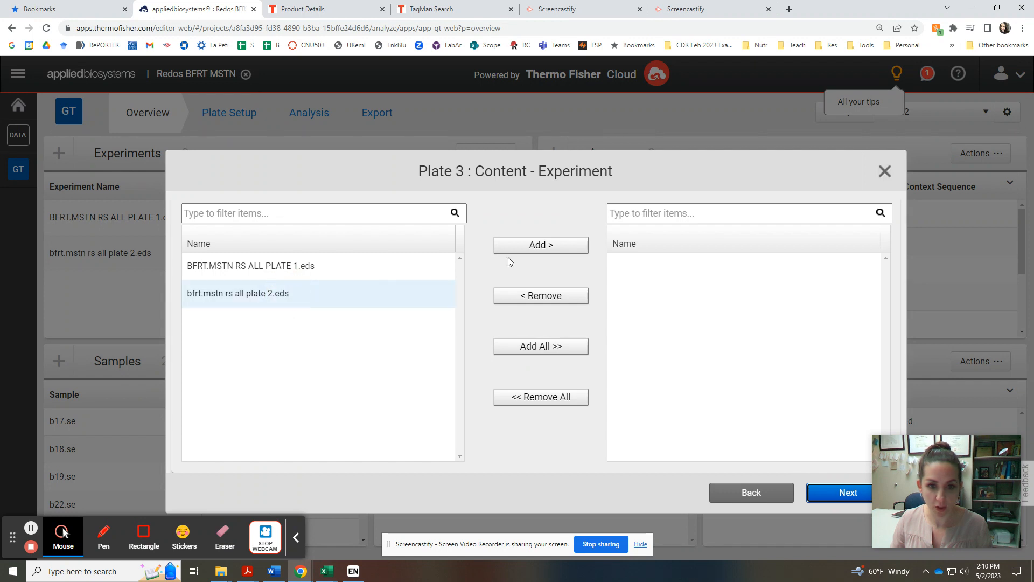
click(562, 246)
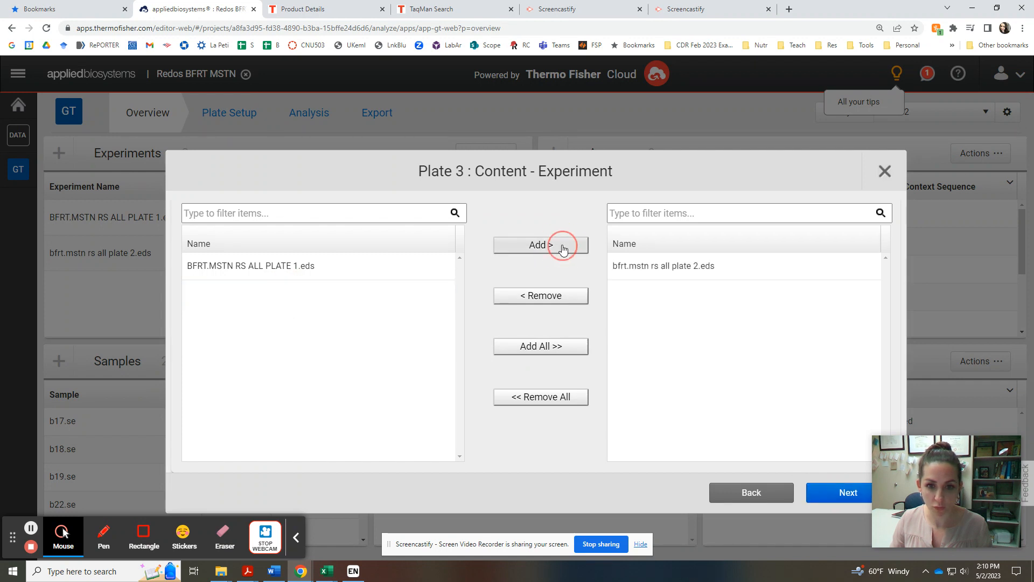
click(824, 487)
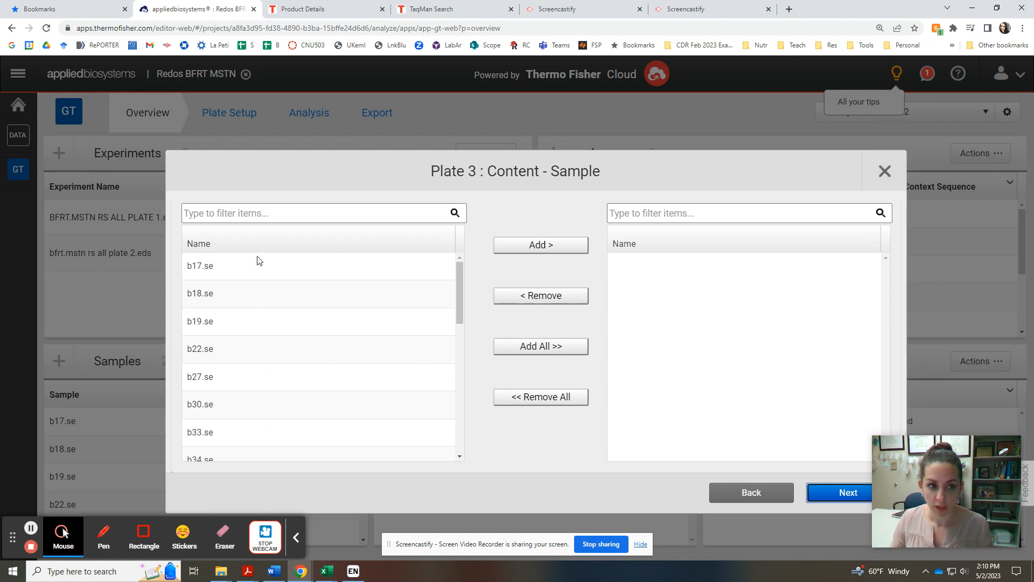
- Review the available samples and add b18.se, b19.se and b22.se to the Plate 3 analysis group
scroll(283, 366, down, 10)
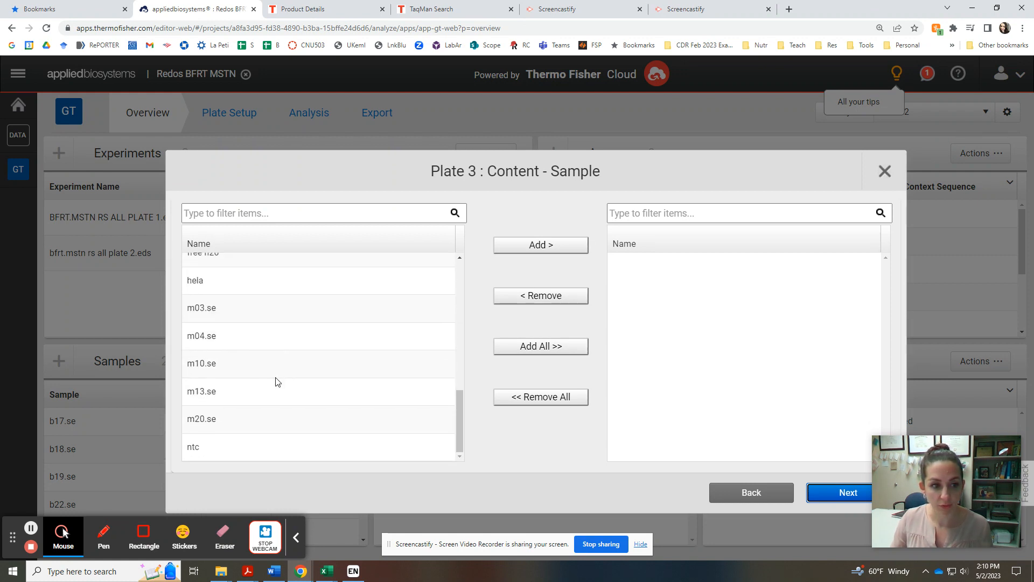
scroll(277, 382, up, 6)
scroll(276, 388, up, 2)
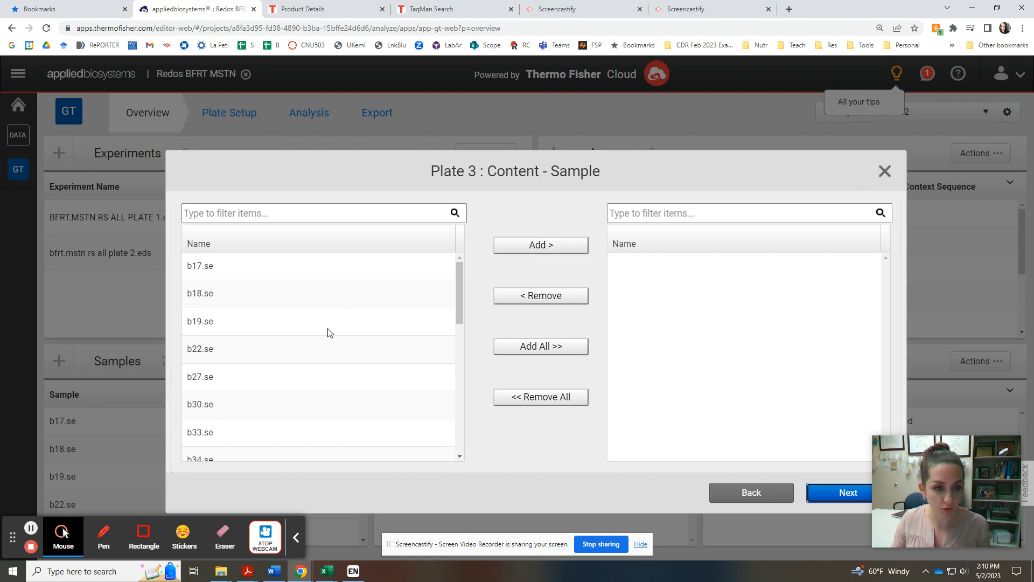
scroll(289, 332, down, 5)
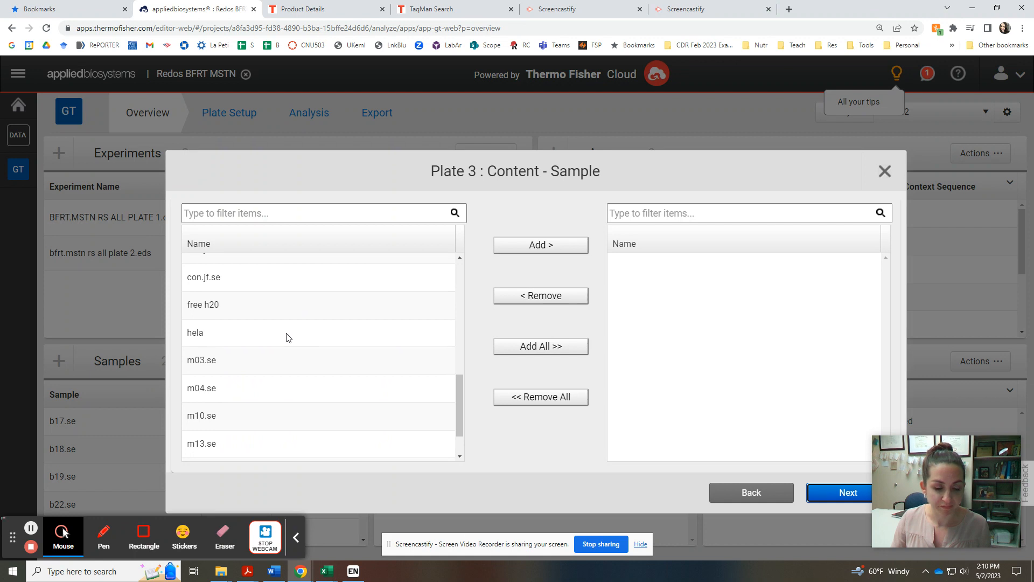
scroll(289, 337, up, 5)
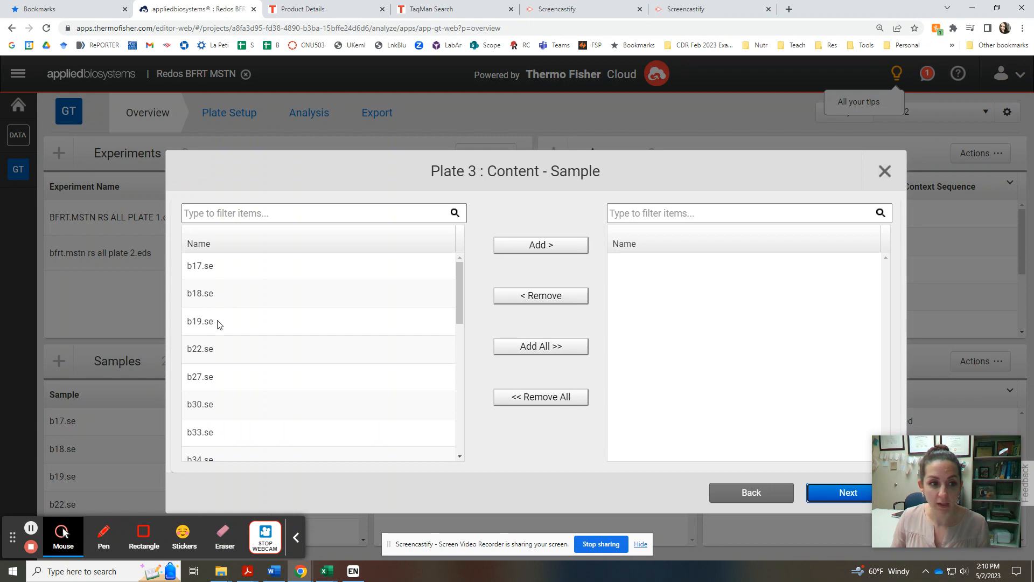
drag(345, 297, 333, 349)
click(551, 251)
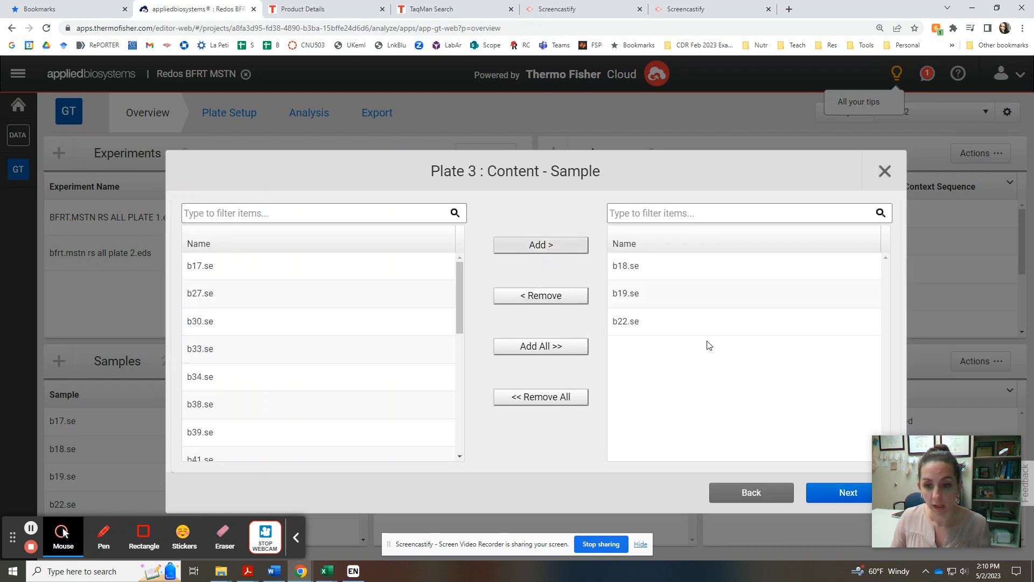
- Turn off the use of positive controls in Plate 3's call settings and close the analysis settings
click(850, 489)
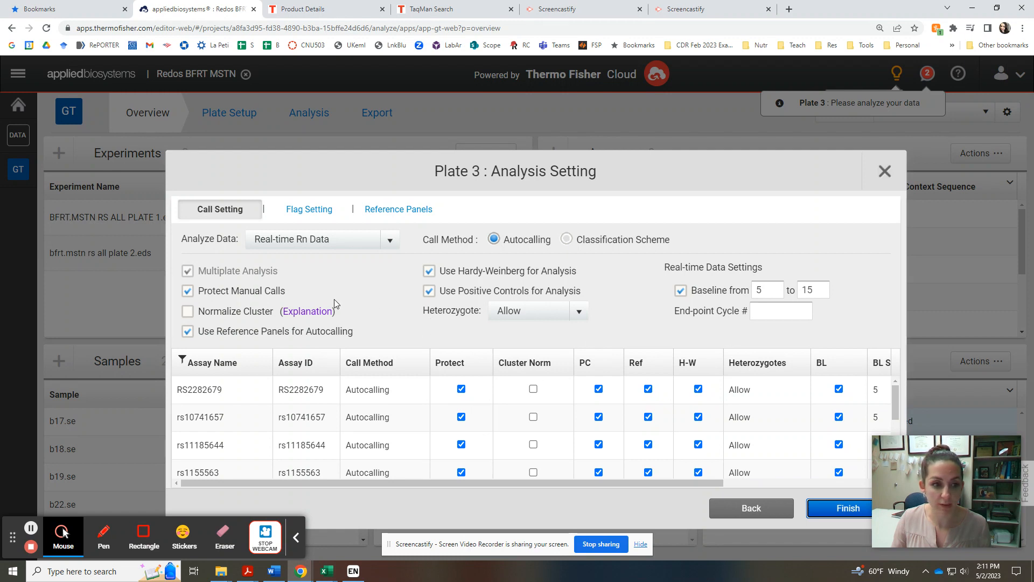
click(429, 291)
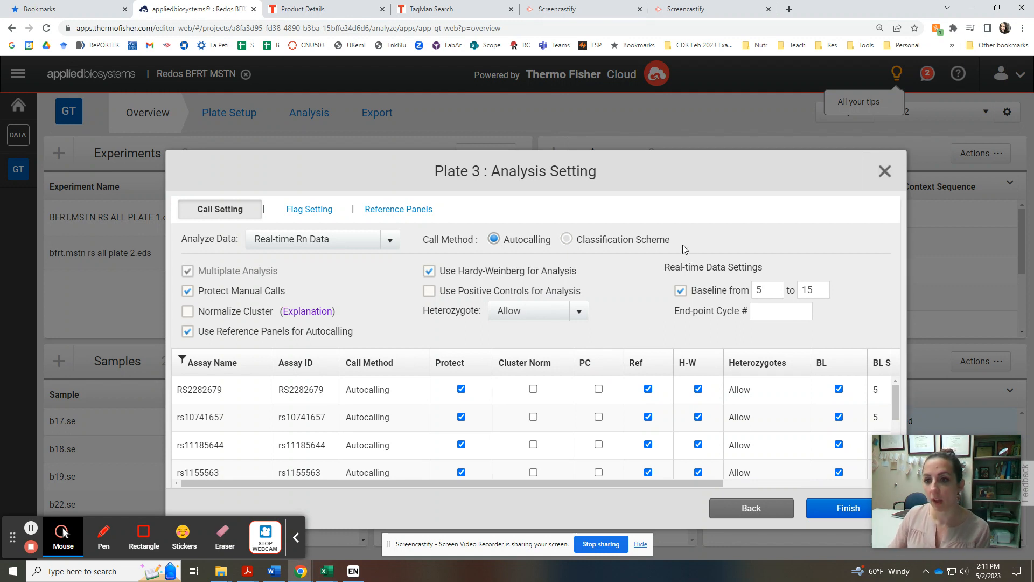
click(885, 174)
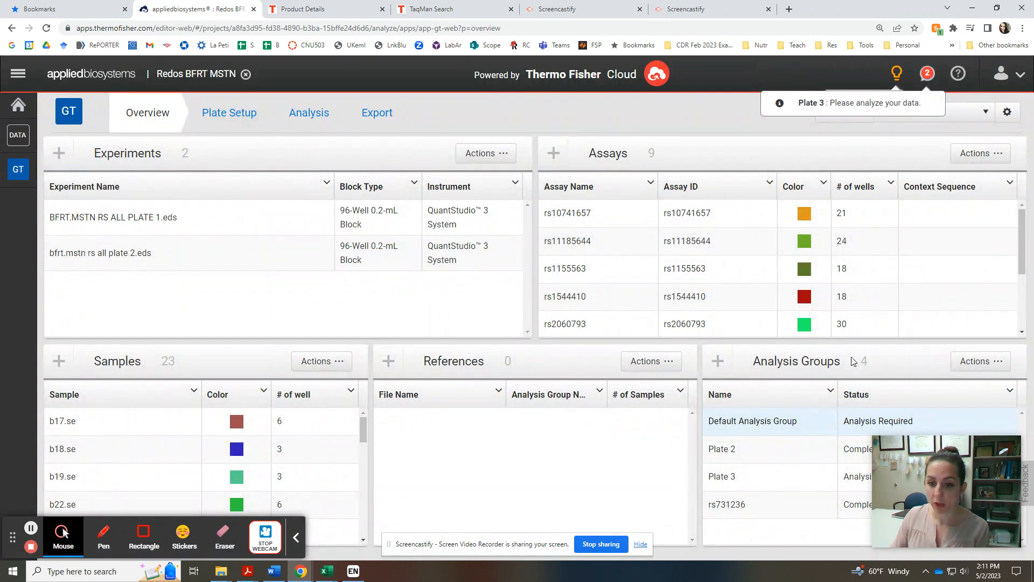
- Delete the Plate 3 analysis group from the project
click(806, 474)
click(996, 362)
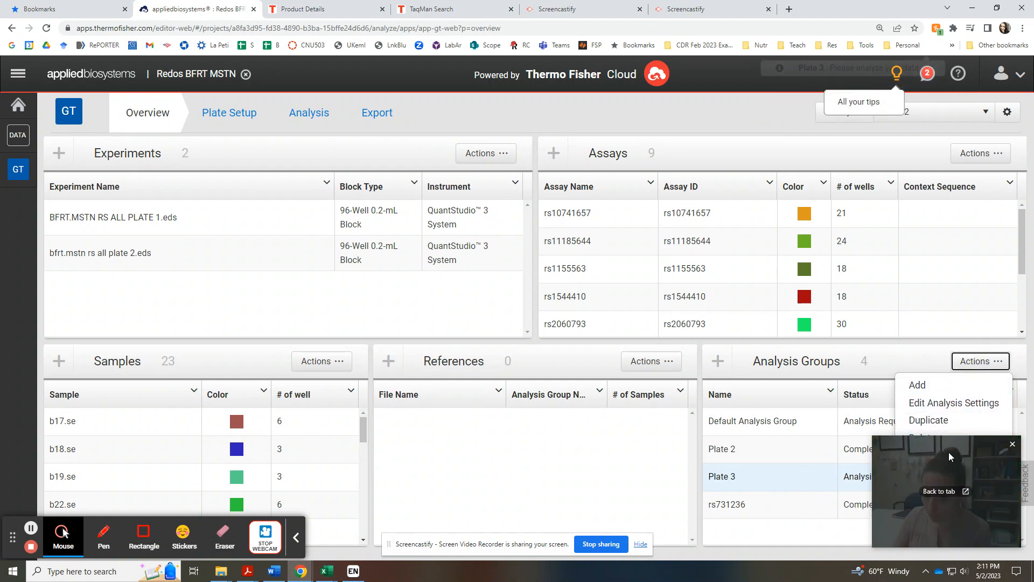
click(932, 438)
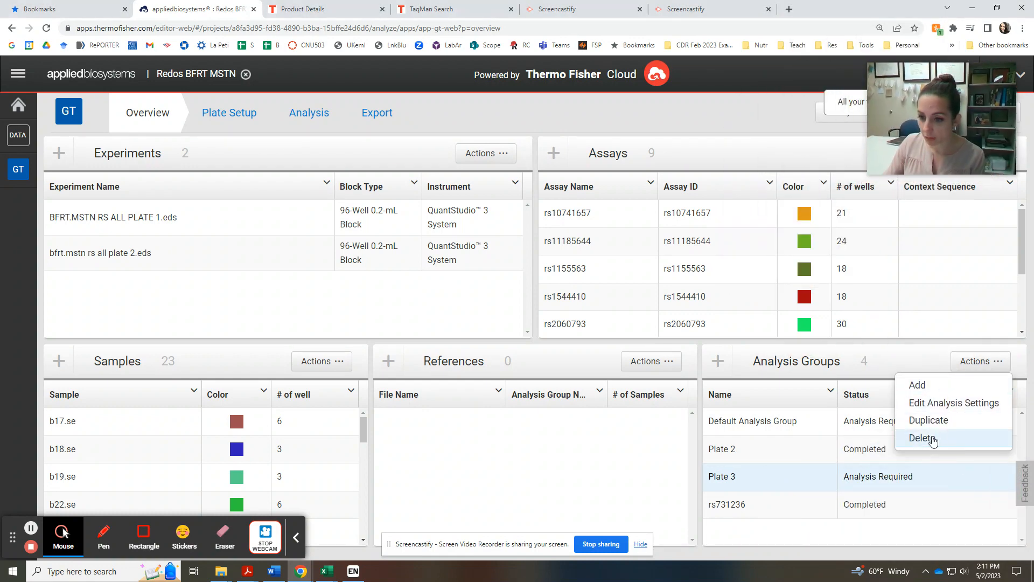
click(670, 178)
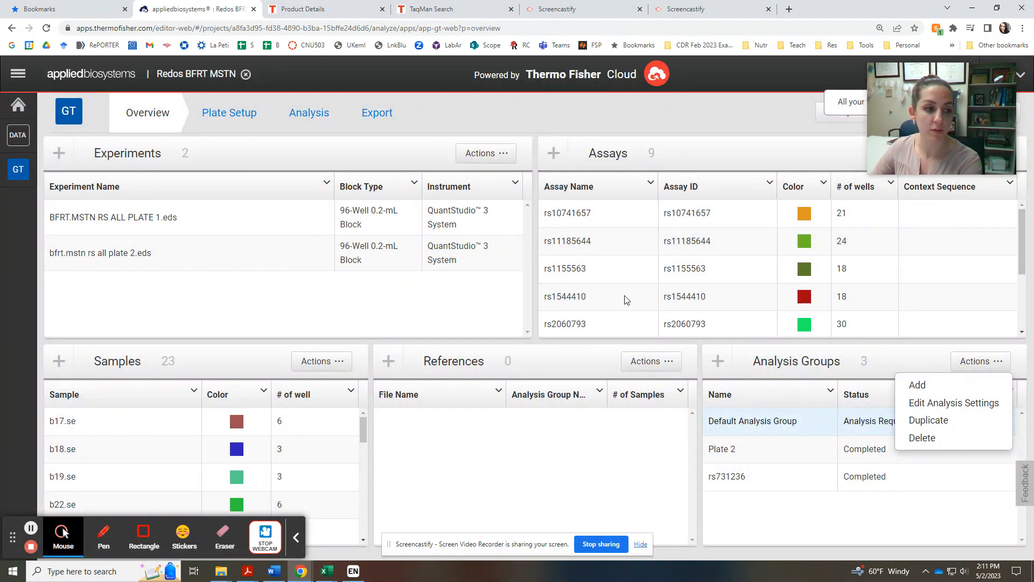
- Open the plate layout of bfrt.mstn rs all plate 2.eds in the plate setup
click(230, 108)
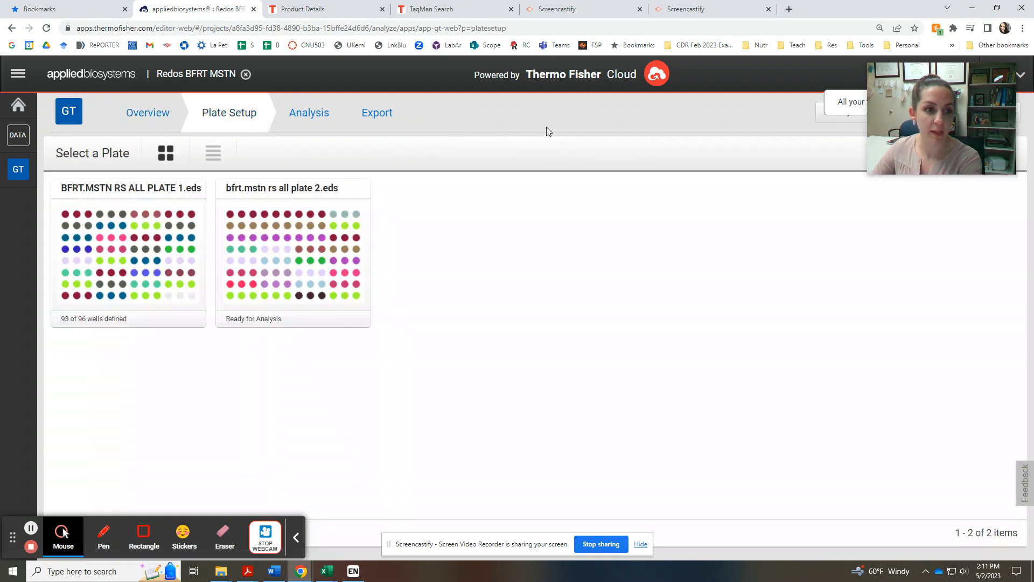
mouse_move(140, 269)
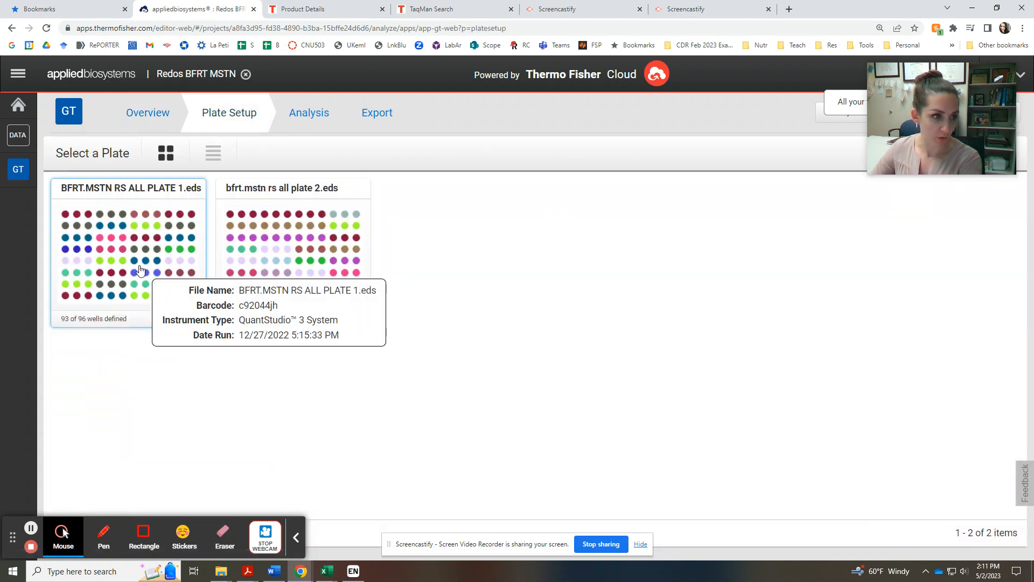
click(358, 231)
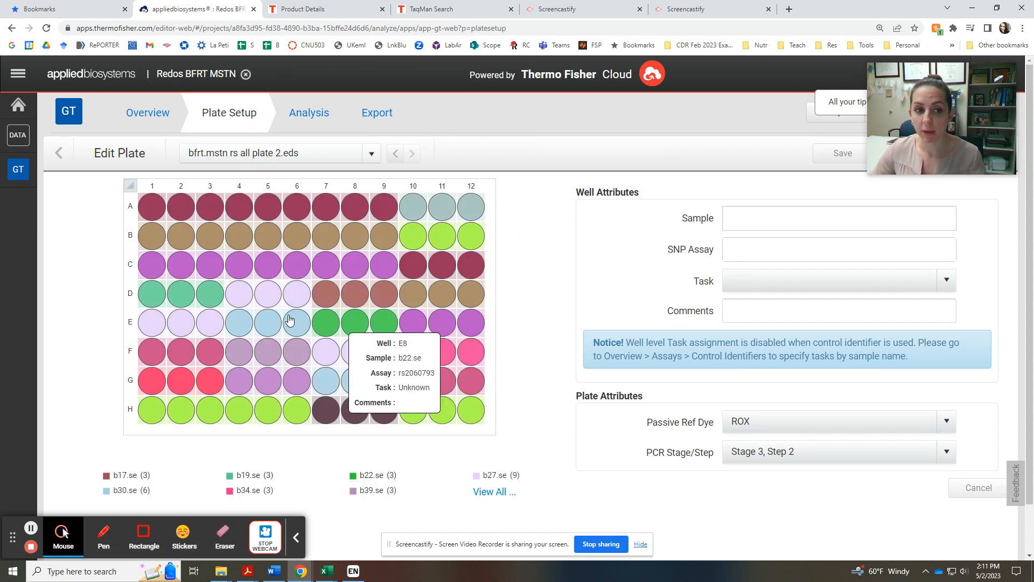
- Examine the SNP assay choices for all wells in columns 1 to 3, then clear the selection and inspect the plate layout
mouse_move(141, 211)
drag(141, 212, 203, 414)
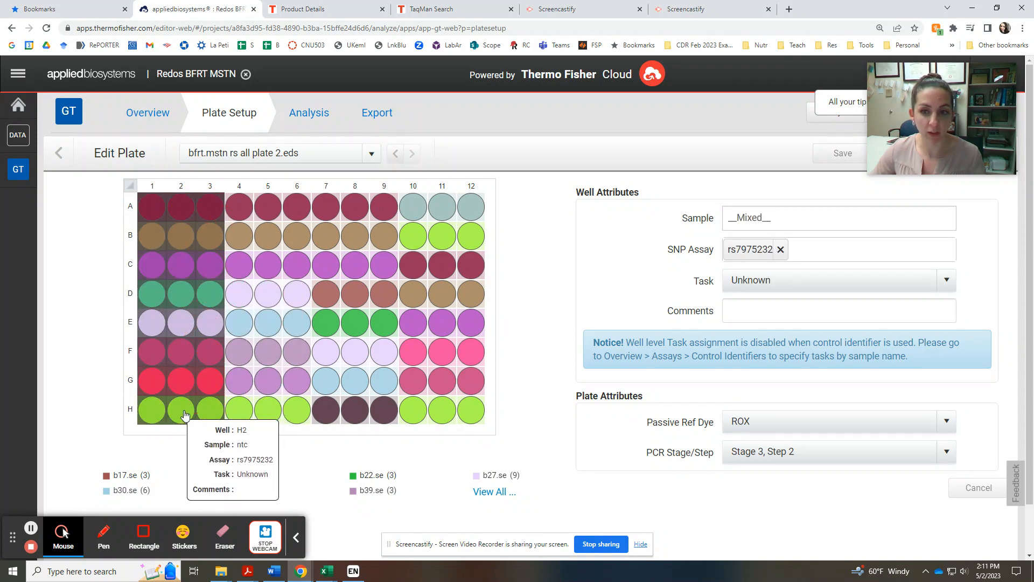
mouse_move(985, 154)
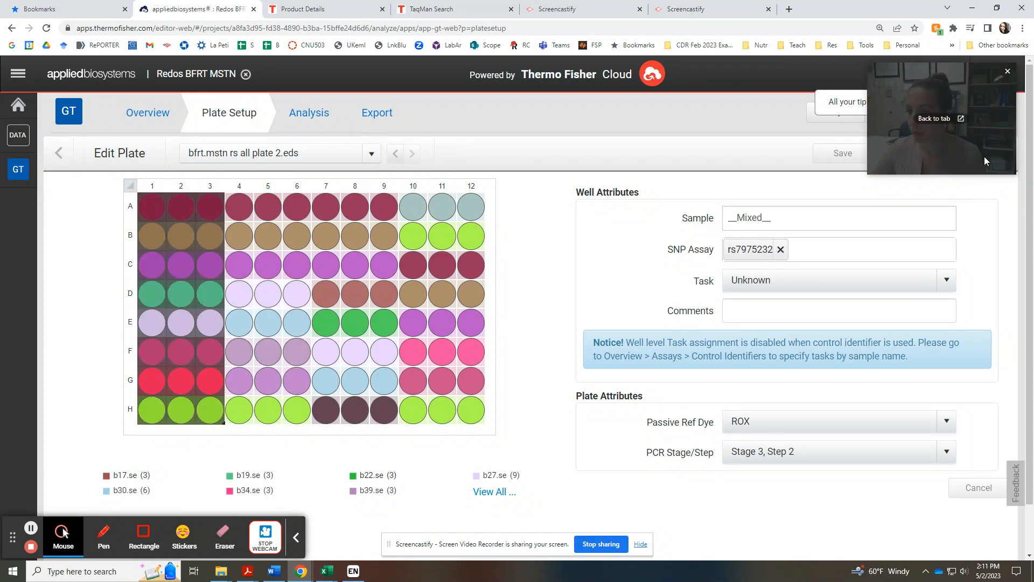
click(848, 253)
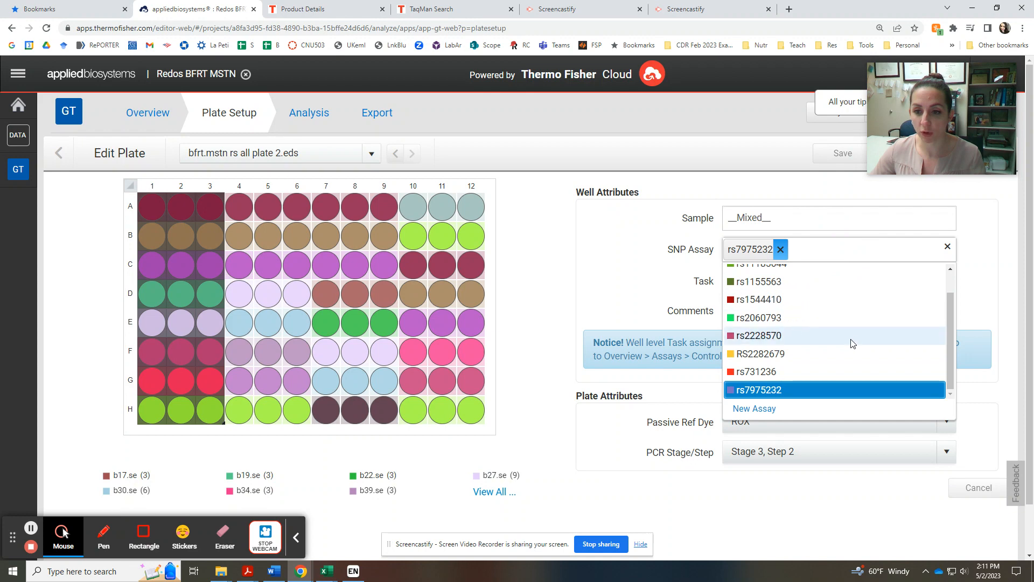
scroll(840, 312, up, 1)
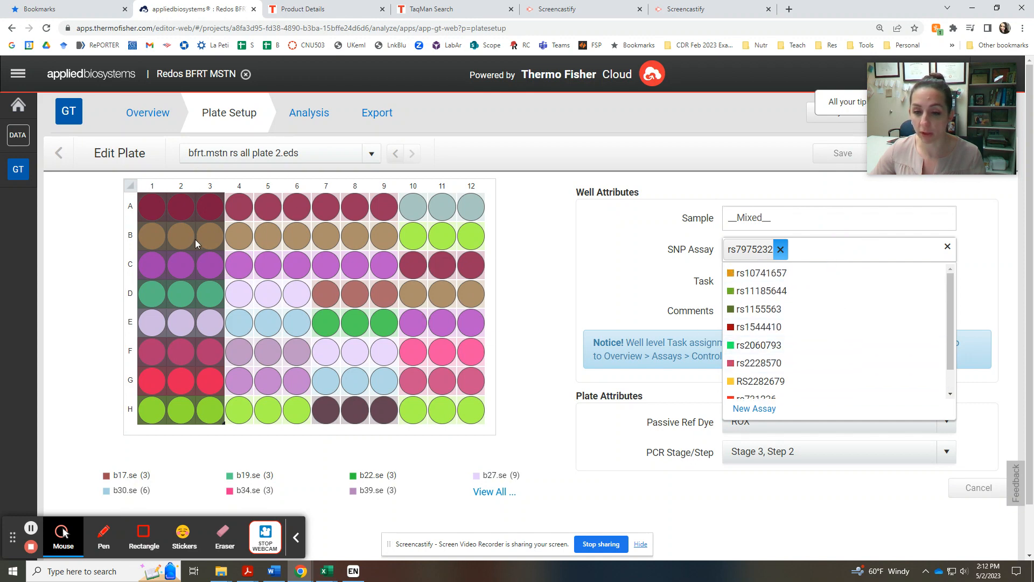
click(531, 246)
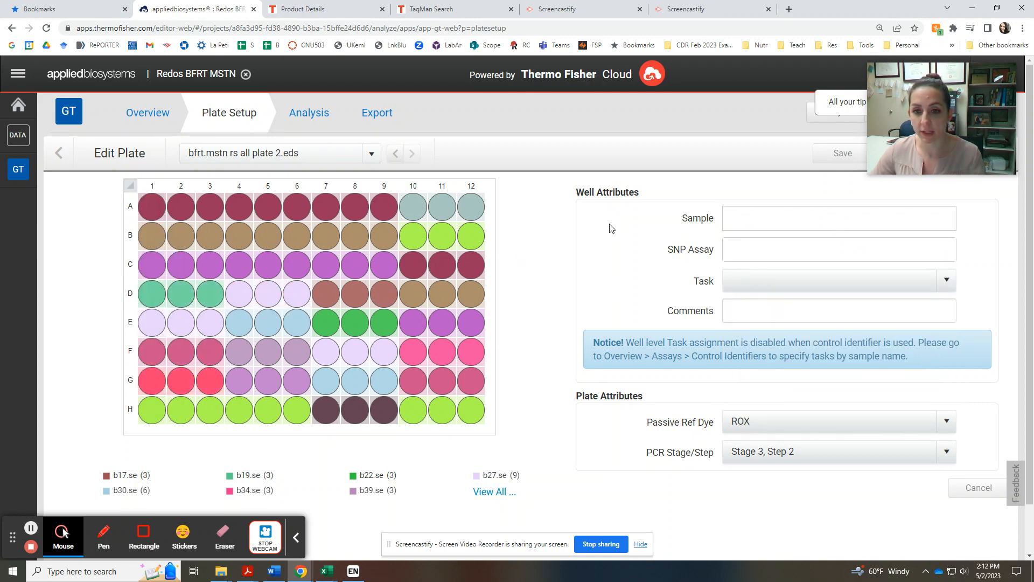
mouse_move(238, 207)
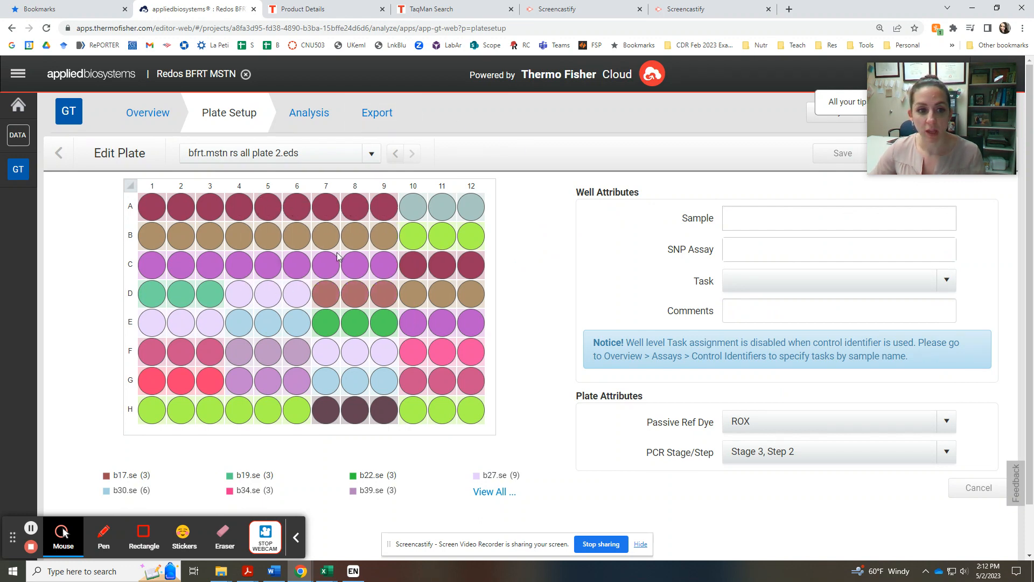
mouse_move(330, 277)
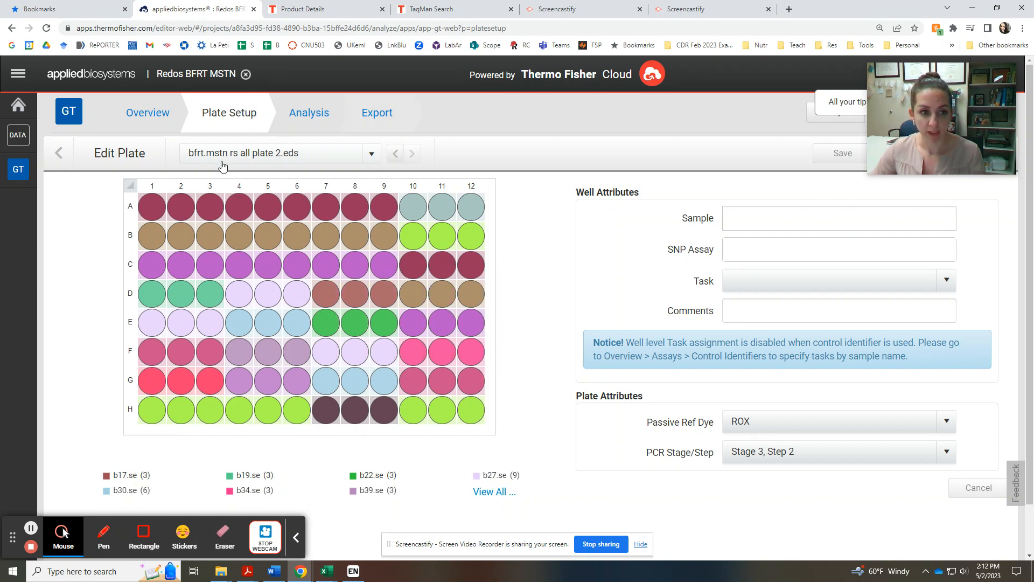
mouse_move(438, 356)
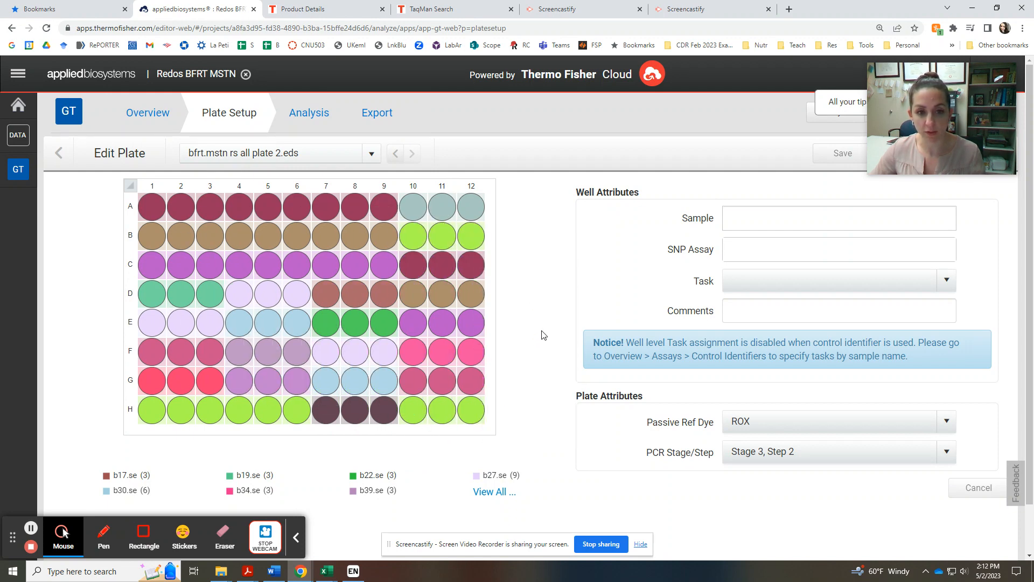
mouse_move(401, 333)
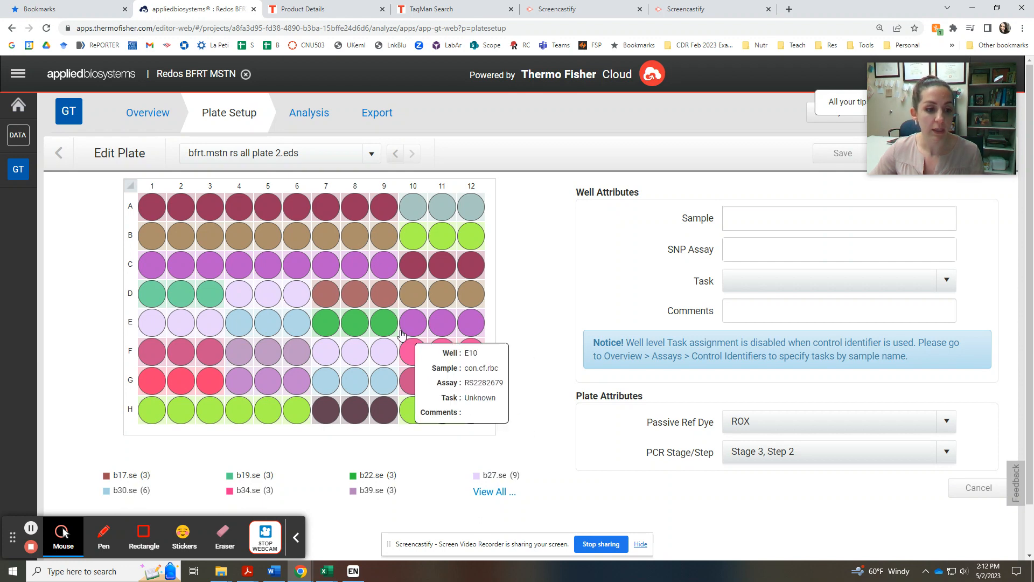
- Open the analysis results and run the analysis for the Plate 2 analysis group
click(308, 112)
mouse_move(557, 235)
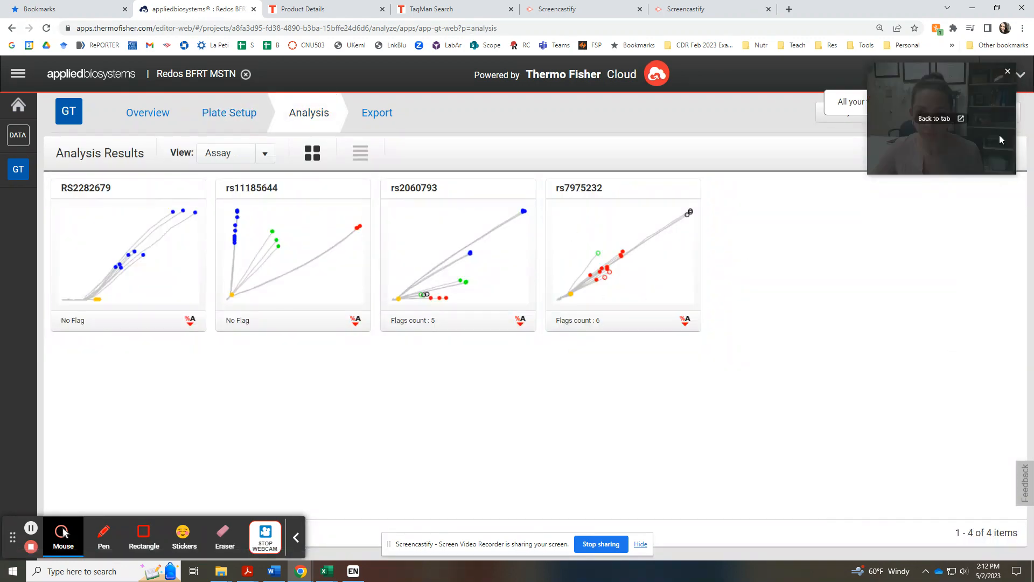
drag(960, 70, 947, 296)
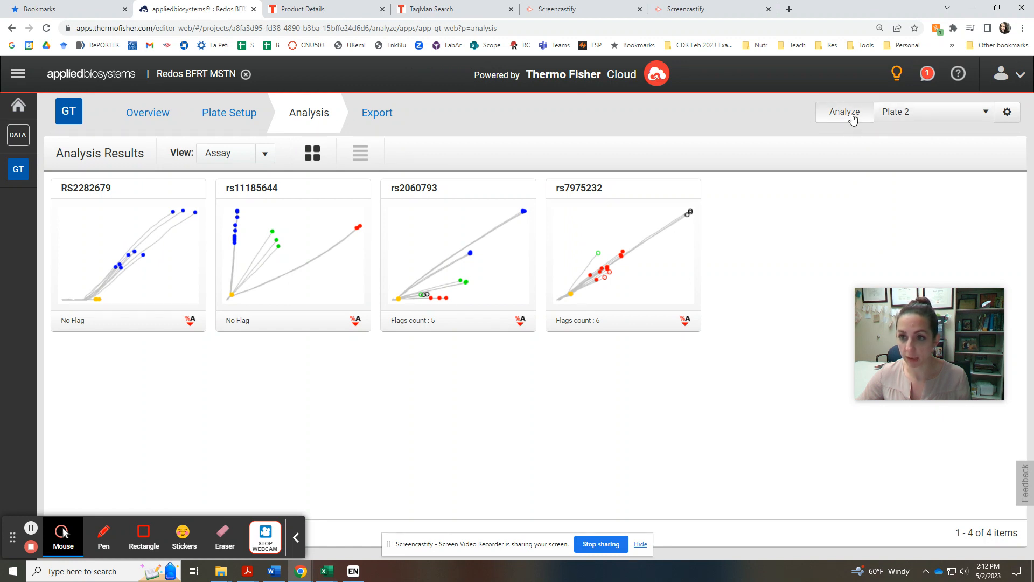
click(848, 115)
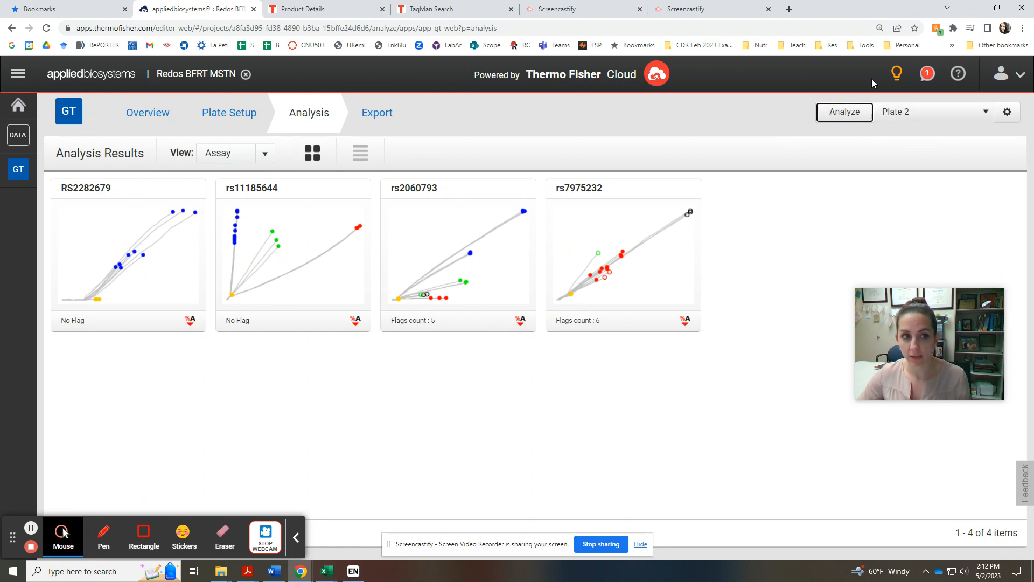
click(941, 114)
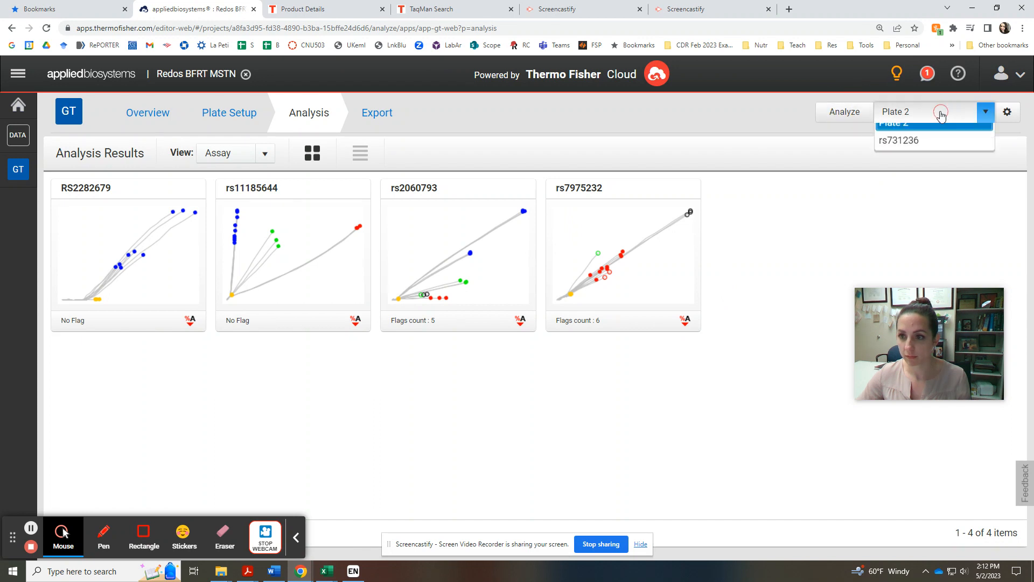
click(934, 154)
click(826, 115)
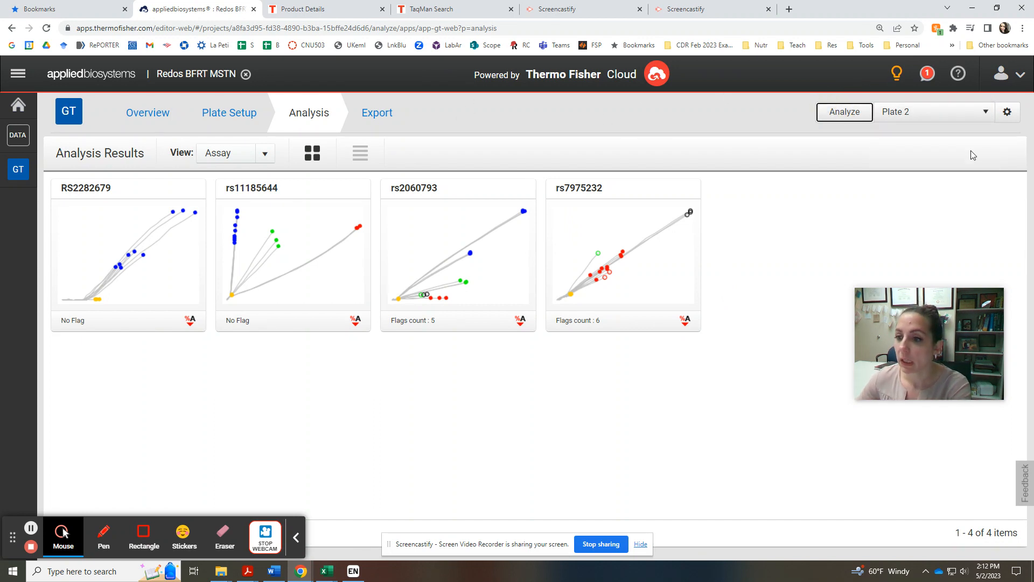
- Open the rs11185644 allelic discrimination plot and review the genotype calls for its samples and controls
mouse_move(271, 212)
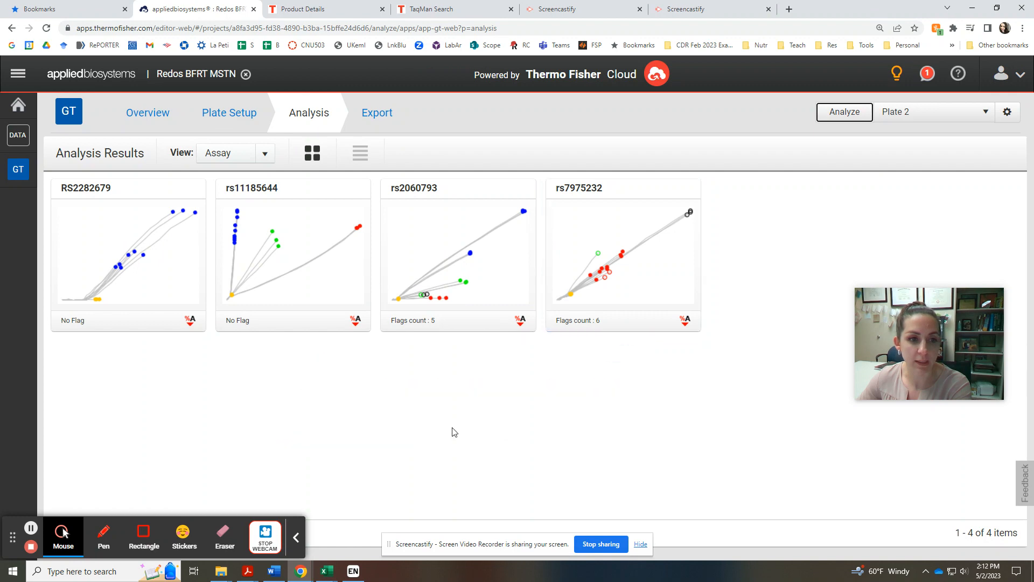
click(279, 235)
scroll(413, 312, down, 1)
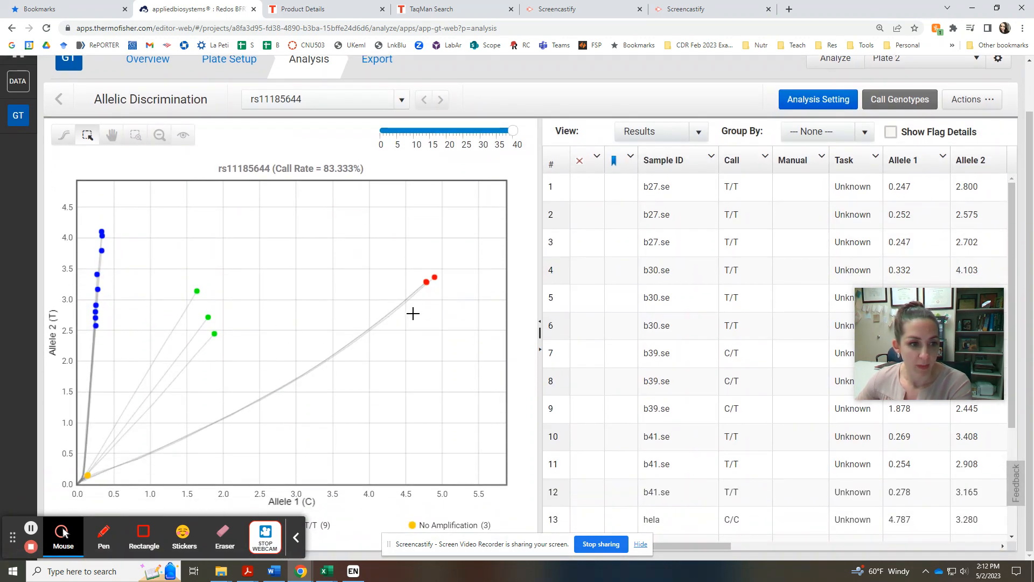
scroll(768, 359, down, 3)
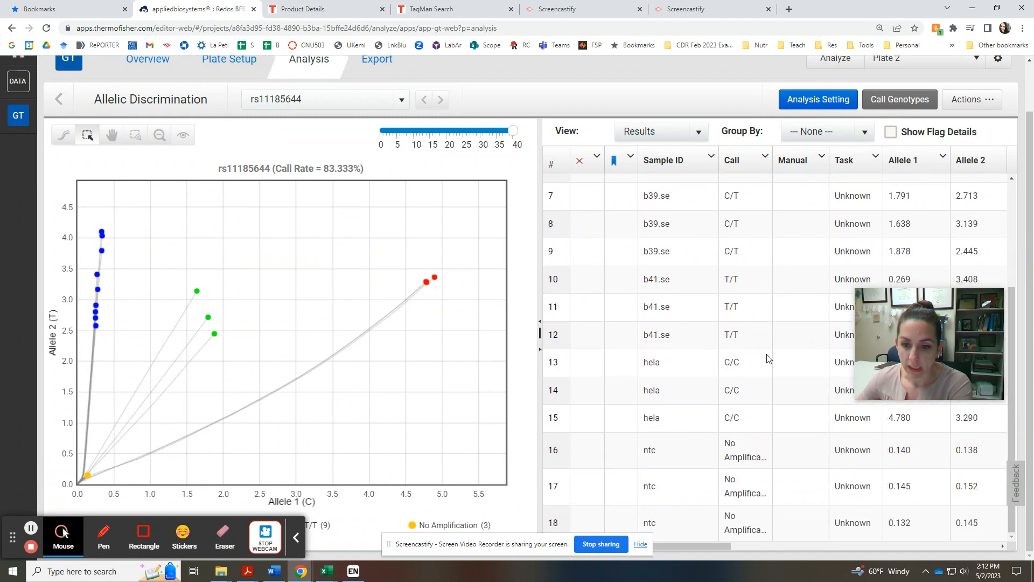
scroll(761, 357, up, 3)
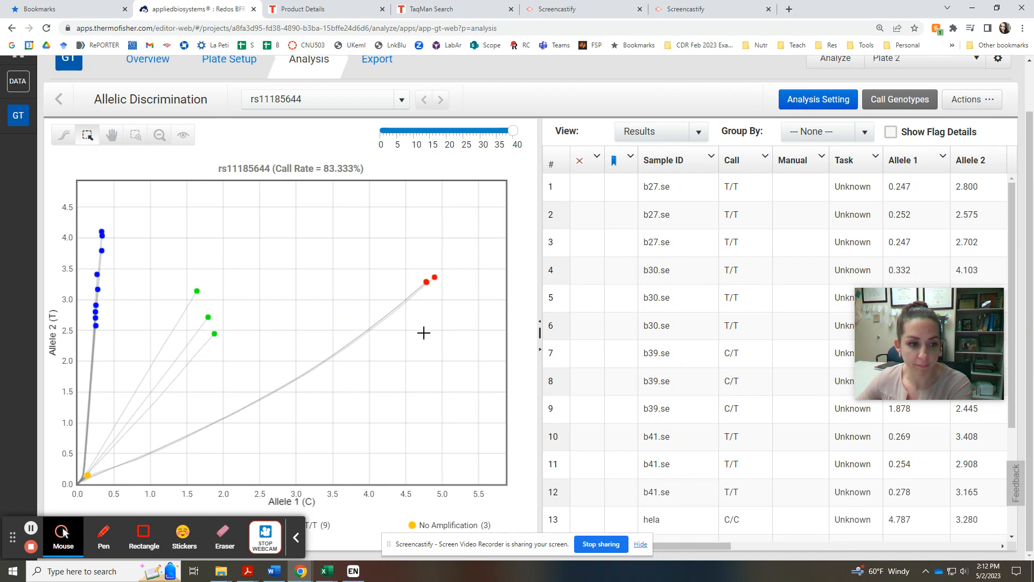
scroll(431, 312, up, 1)
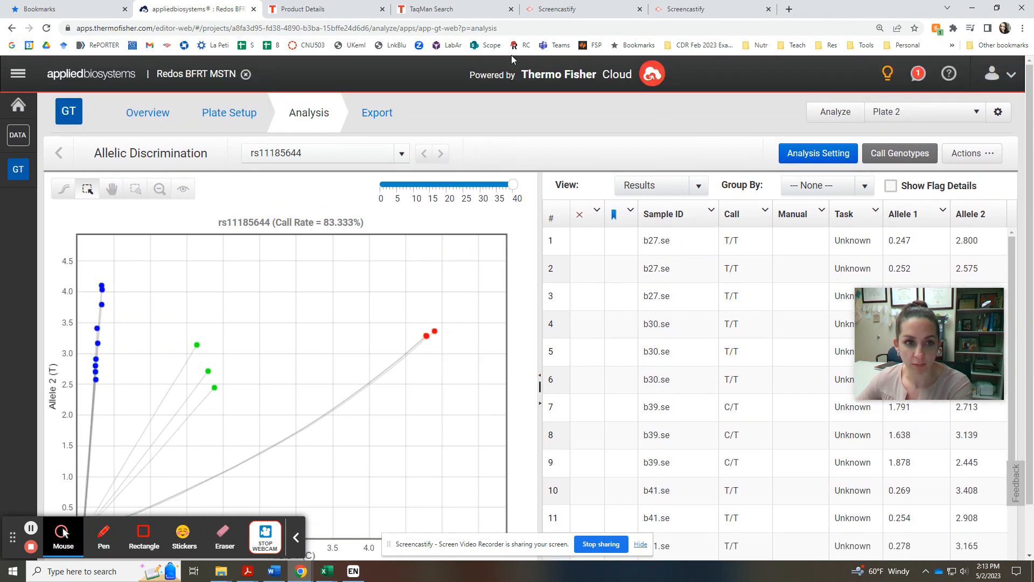
- Return to the assay overview, view the rs731236 analysis group's results, and switch back to the Plate 2 group
click(231, 113)
click(337, 118)
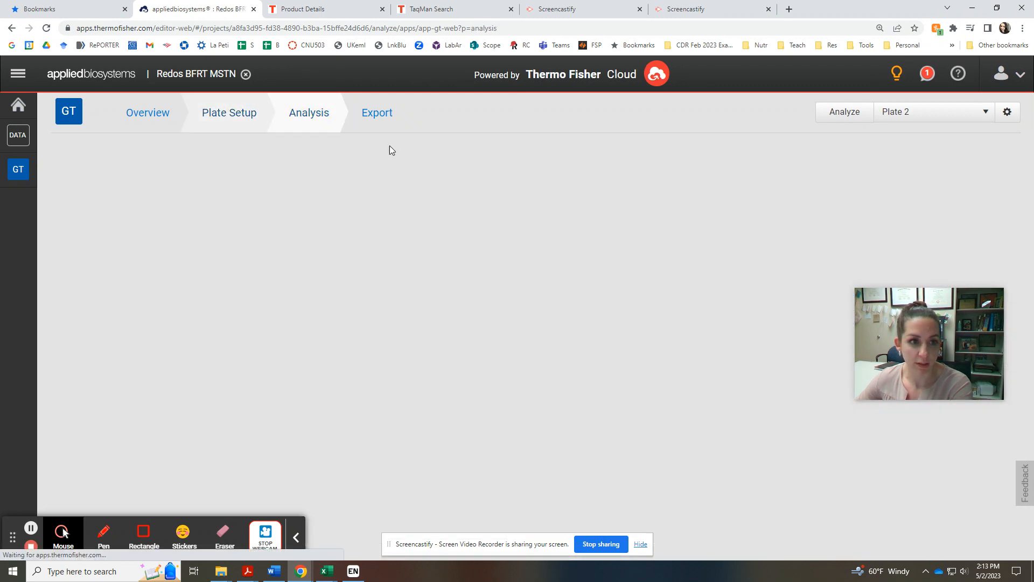
click(970, 118)
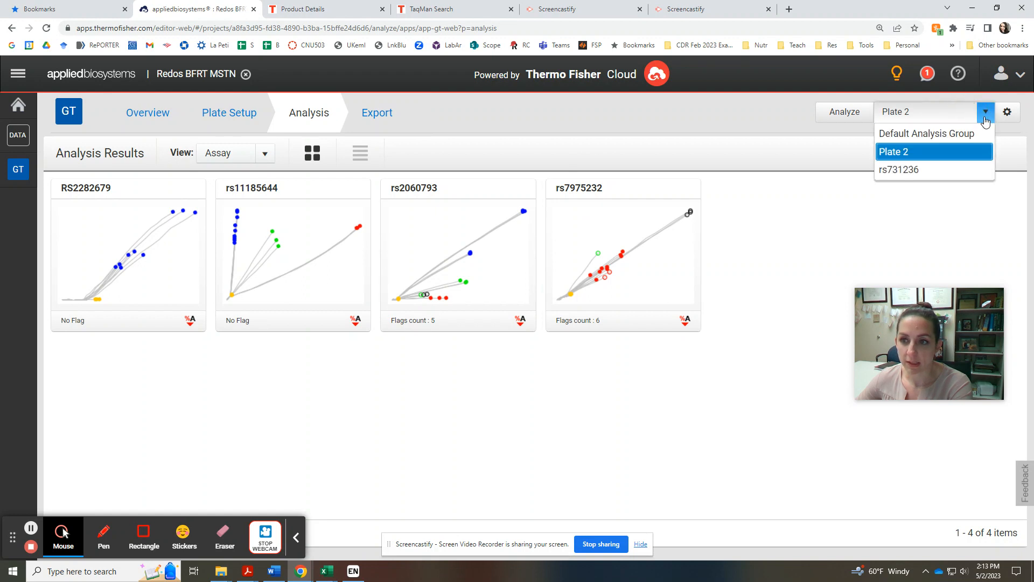
click(911, 169)
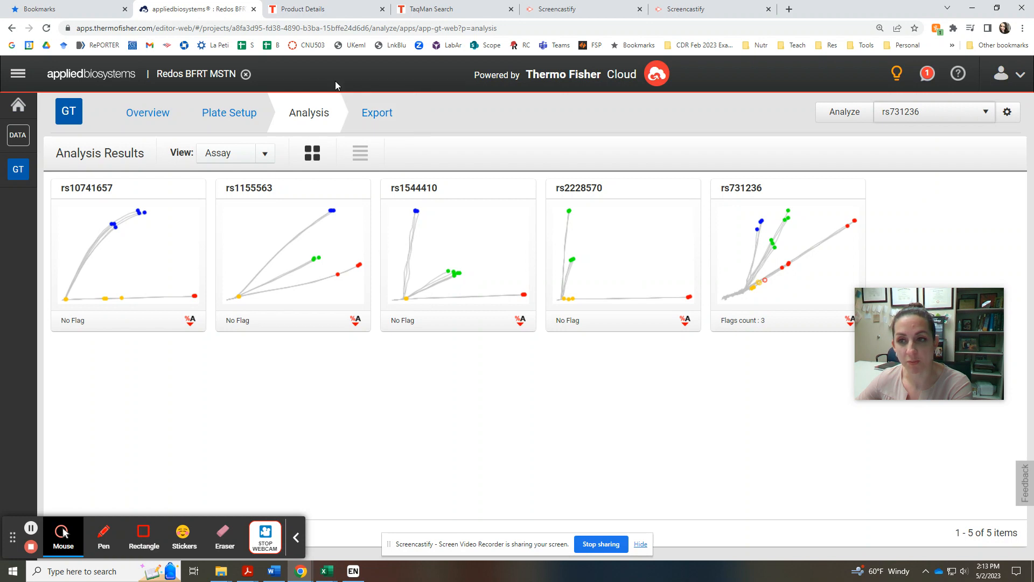
click(958, 110)
click(910, 147)
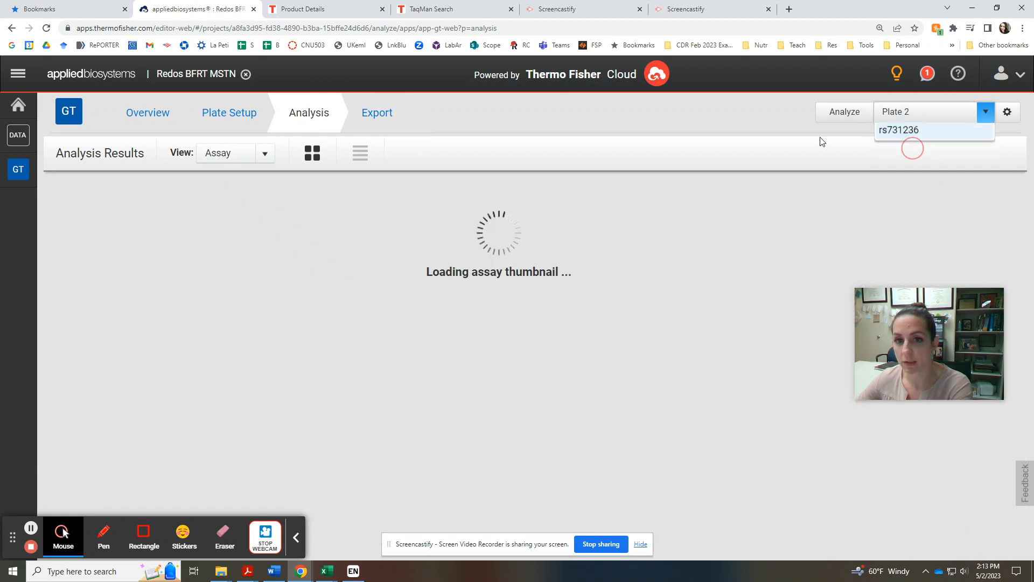
- Export the Plate 2 results as a CSV export named Plate 2 with genotype matrix replicates included, and download it
click(376, 111)
click(427, 203)
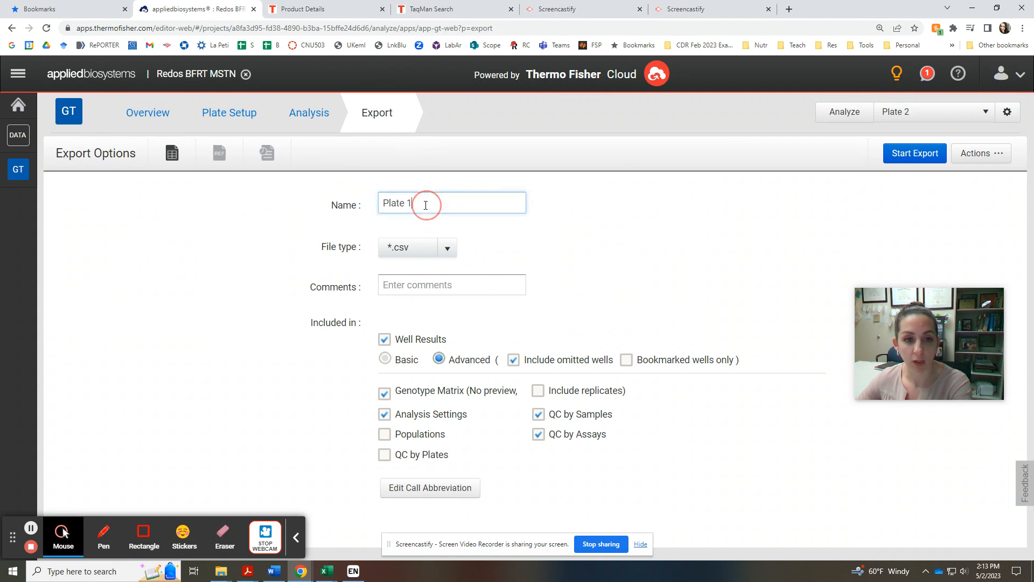
click(584, 267)
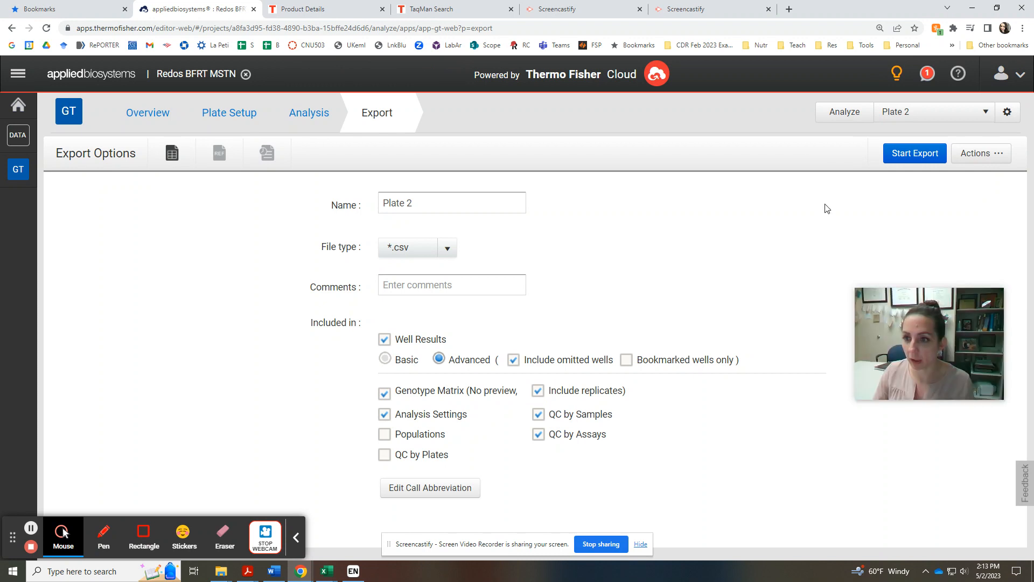
click(911, 154)
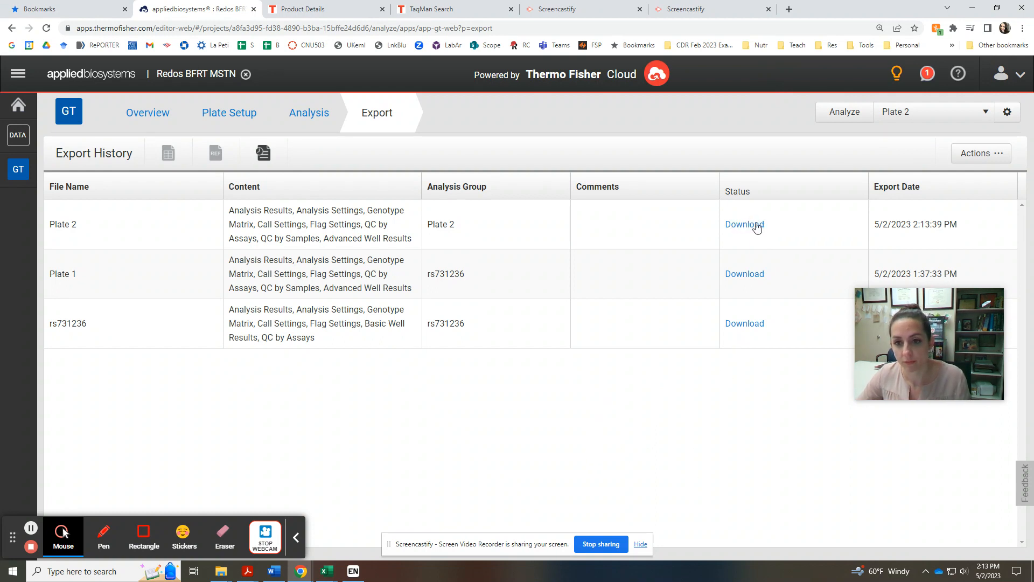
click(757, 225)
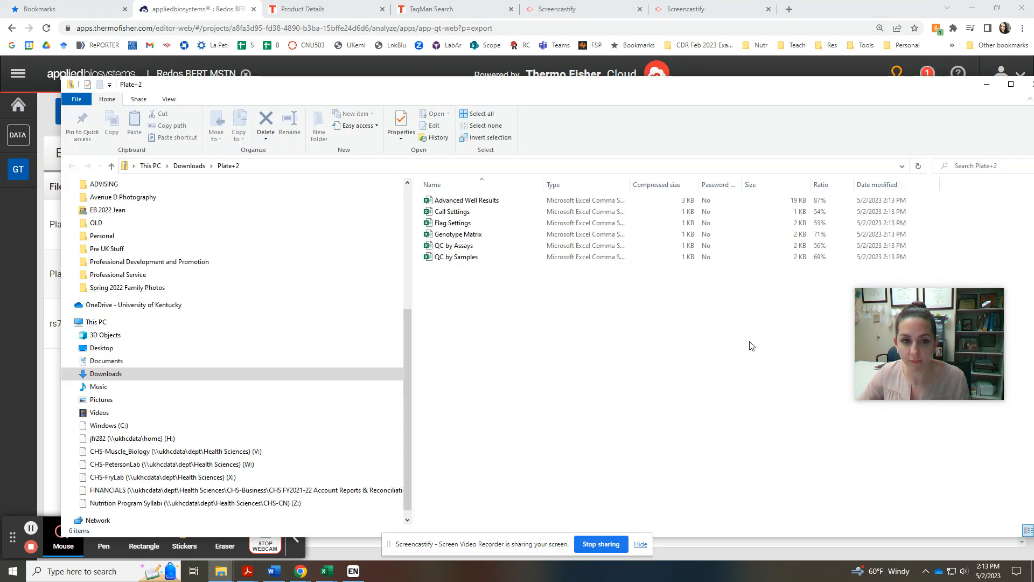
- Try to open Advanced Well Results from the downloaded Plate+2 archive and switch to Excel
click(487, 204)
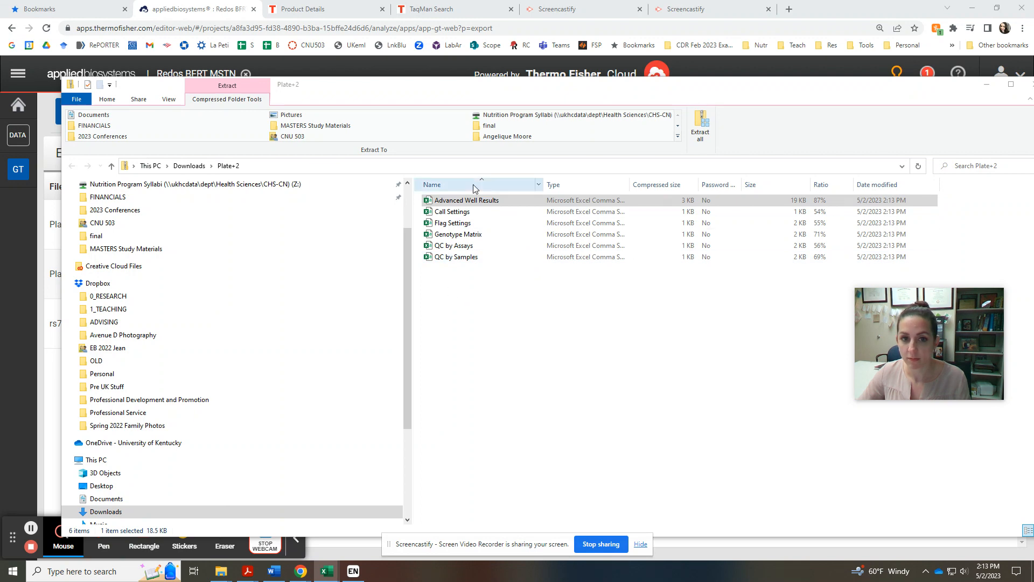
mouse_move(336, 575)
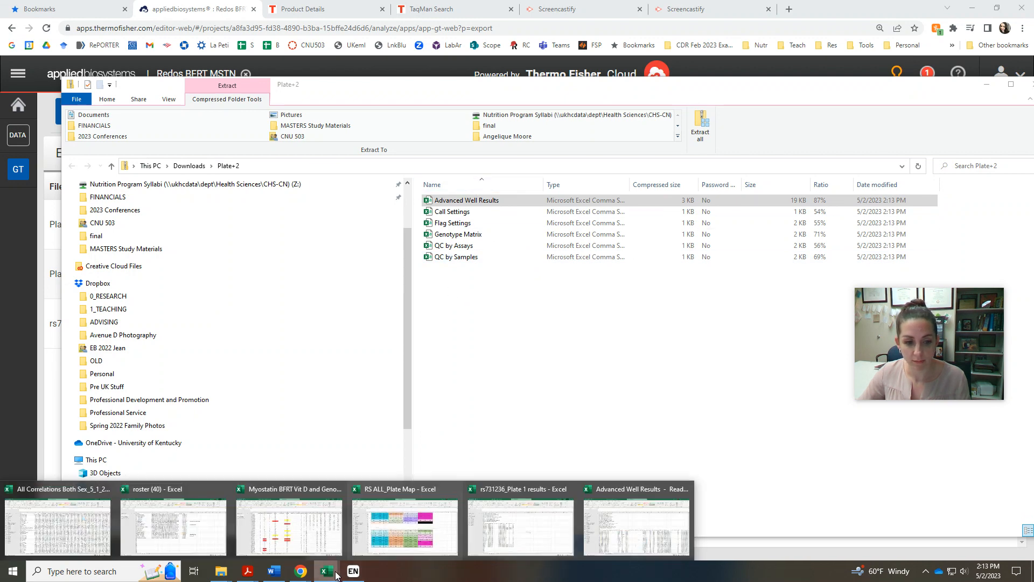
click(646, 523)
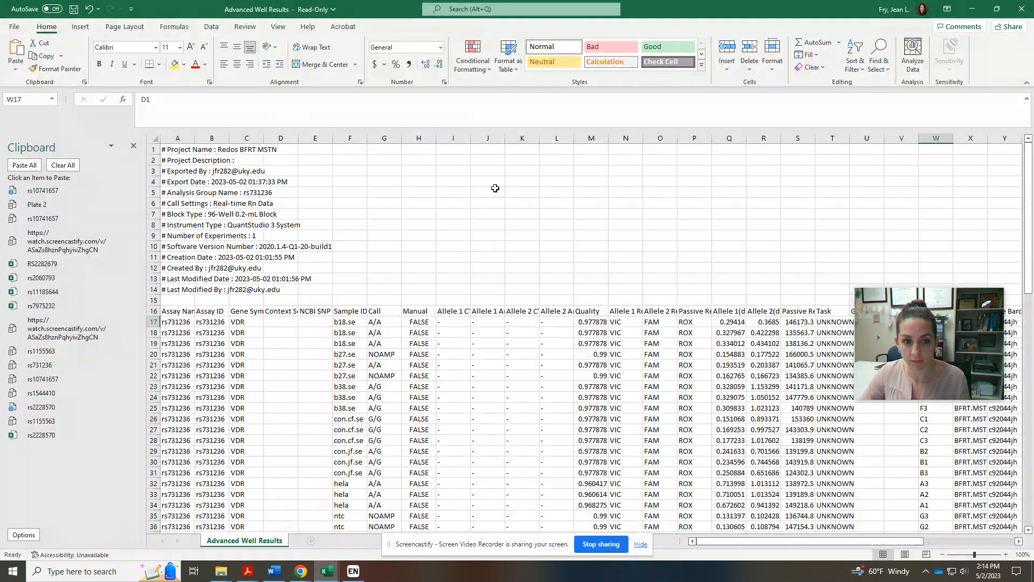
click(521, 315)
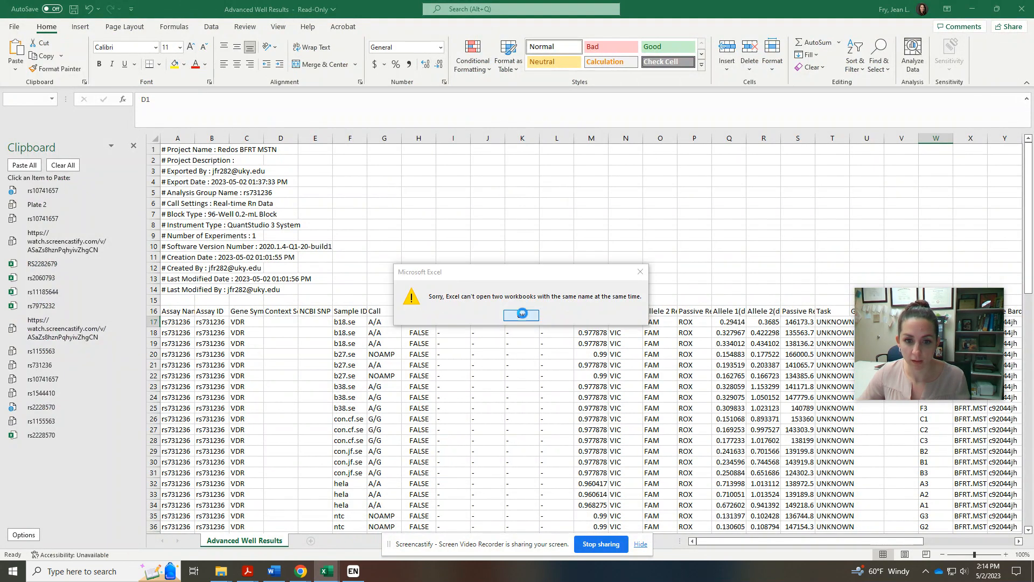
- Examine the sample IDs and genotype calls for each assay in the open Advanced Well Results workbook
scroll(625, 251, down, 2)
scroll(626, 251, down, 2)
scroll(395, 374, up, 2)
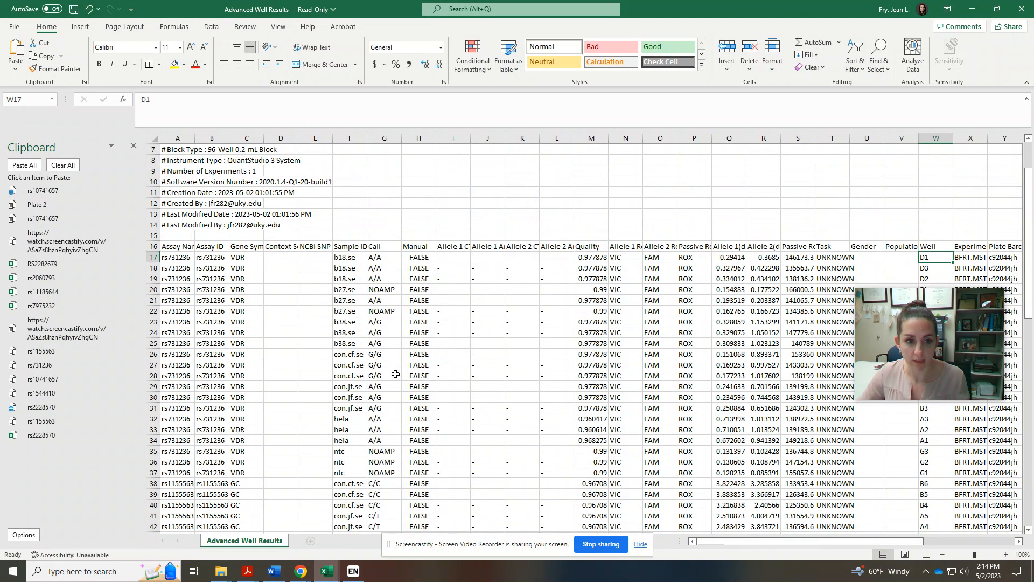
click(347, 245)
click(384, 246)
drag(381, 257, 381, 430)
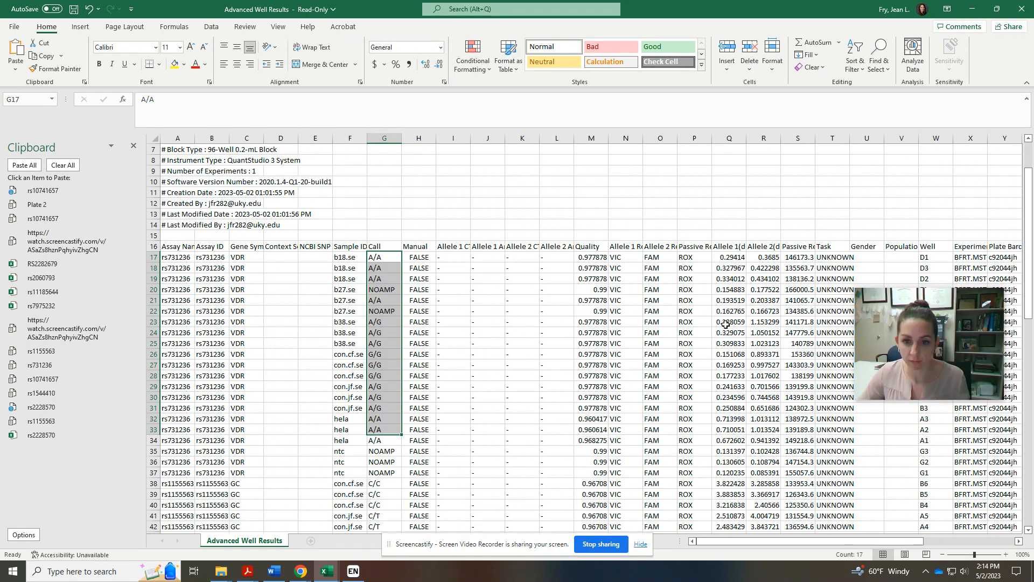
scroll(720, 327, down, 2)
scroll(720, 327, down, 9)
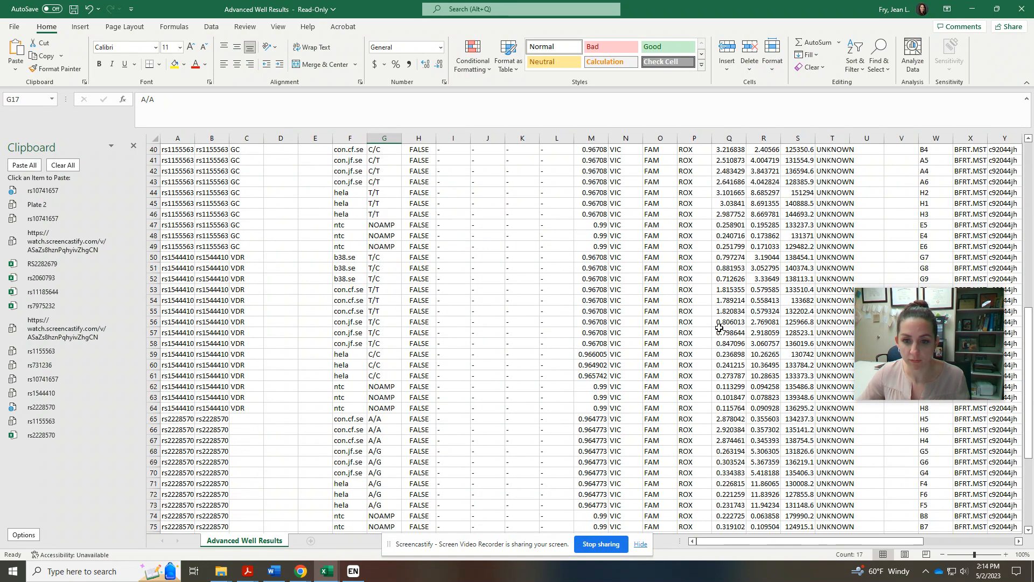
scroll(721, 332, up, 12)
scroll(722, 332, up, 1)
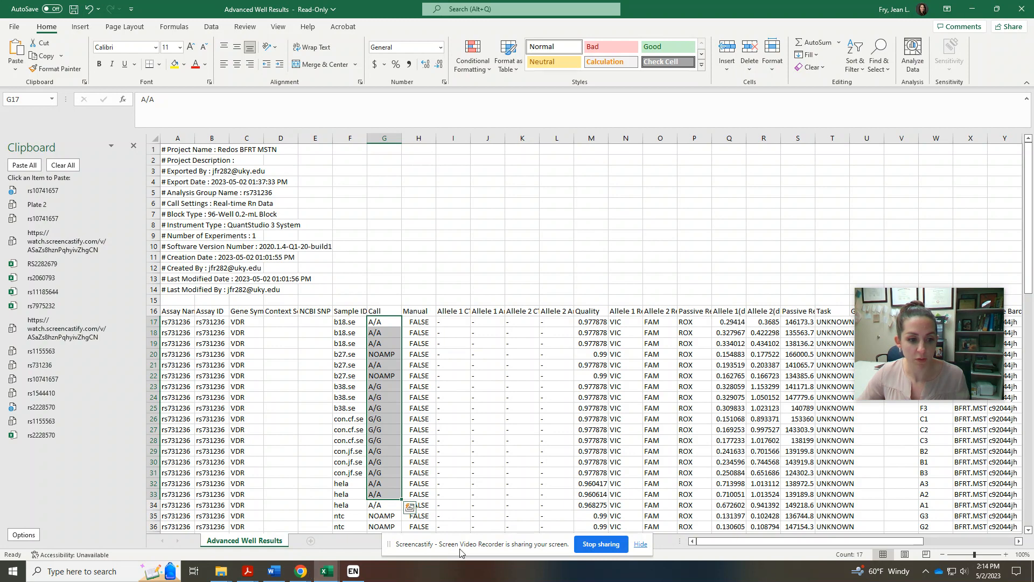
- Switch back to the Redos BFRT MSTN project's export history in Chrome
click(302, 574)
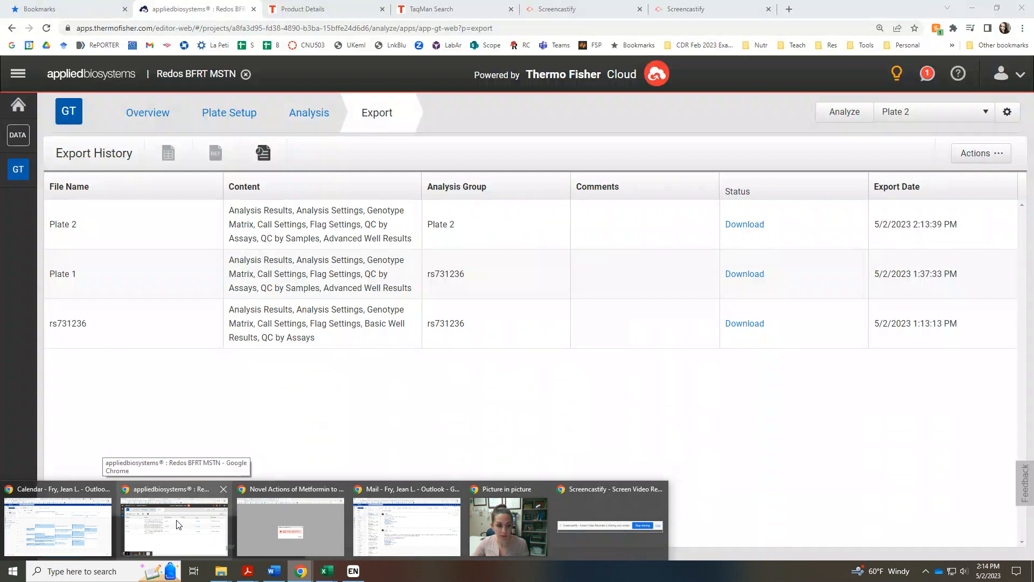
click(173, 517)
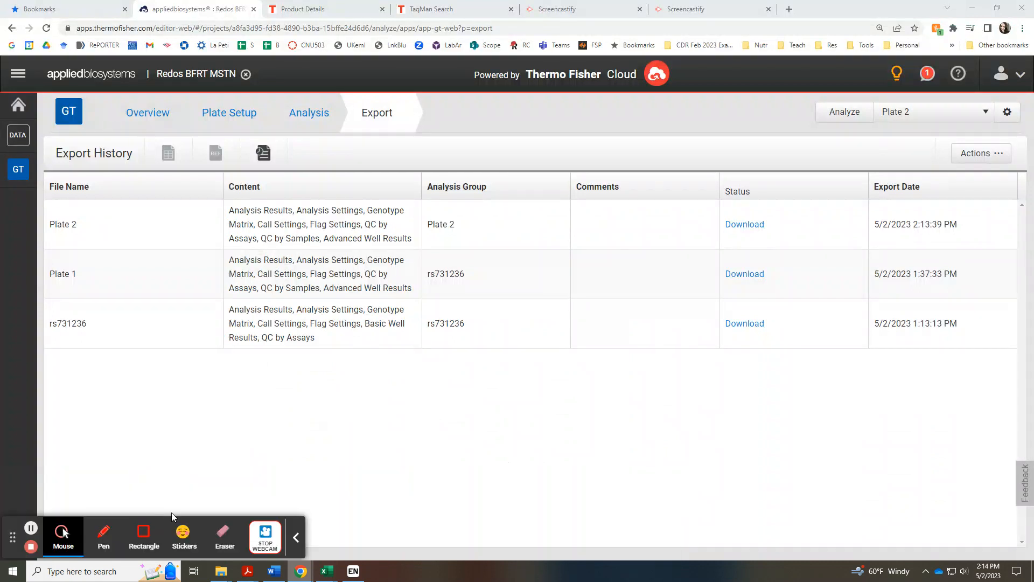
mouse_move(939, 347)
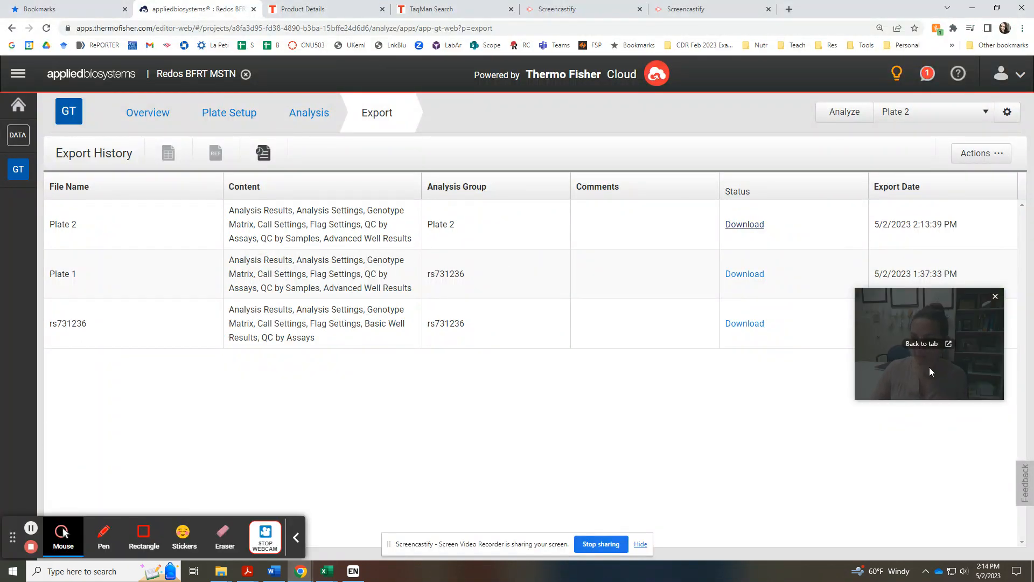